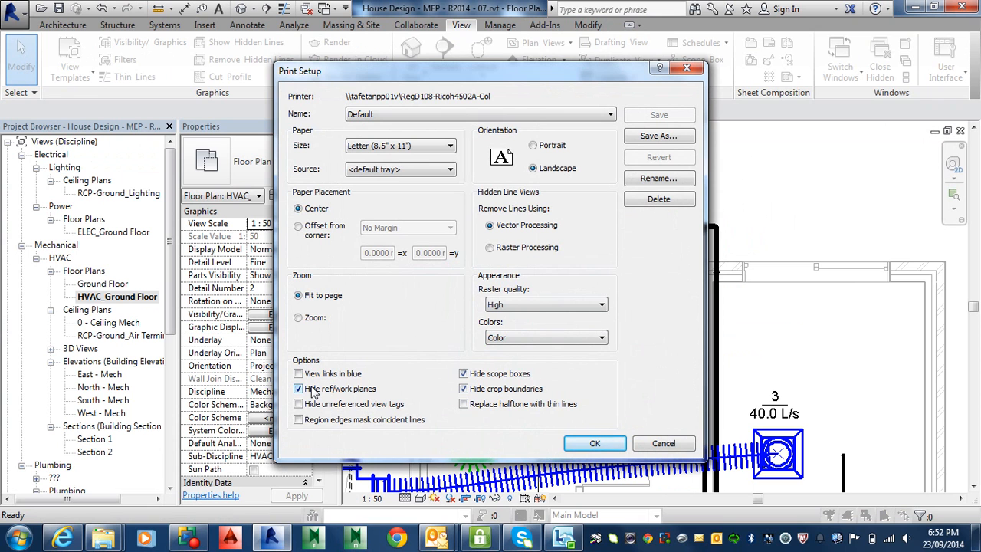
Accept the print setup and move the 75.0 L/s diffuser tag clear above its green air terminal.
left_click(598, 445)
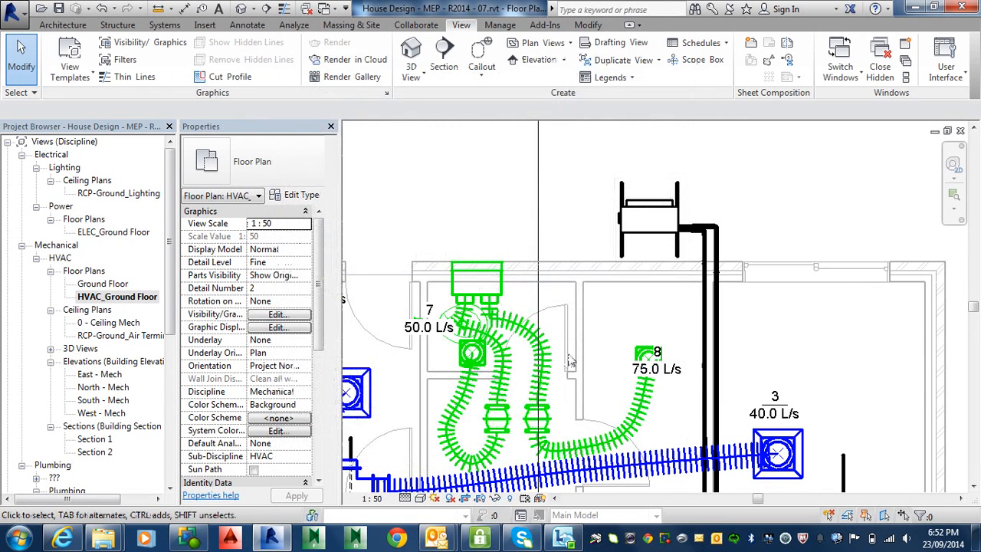
scroll(570, 360, "down", 2)
middle_click_drag(570, 360, 585, 332)
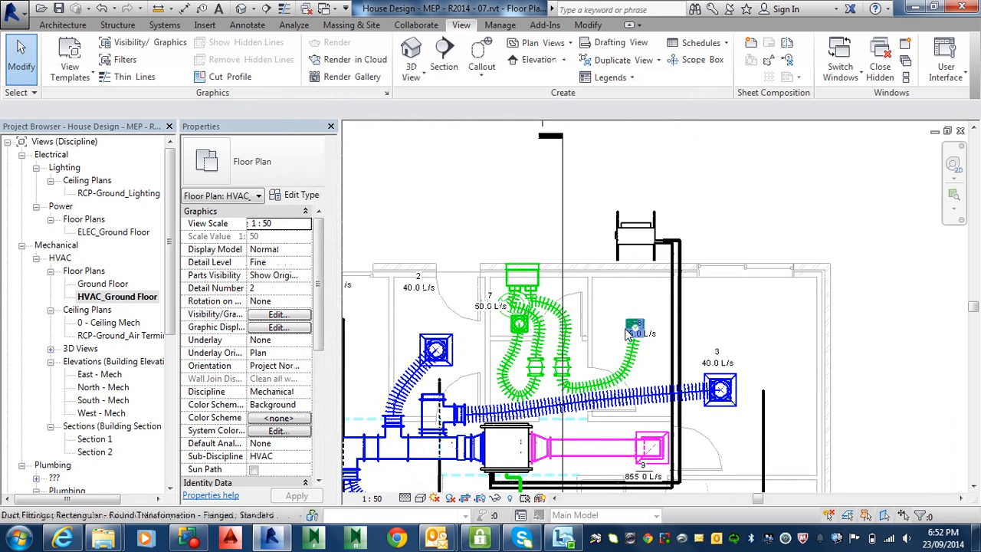
left_click(652, 339)
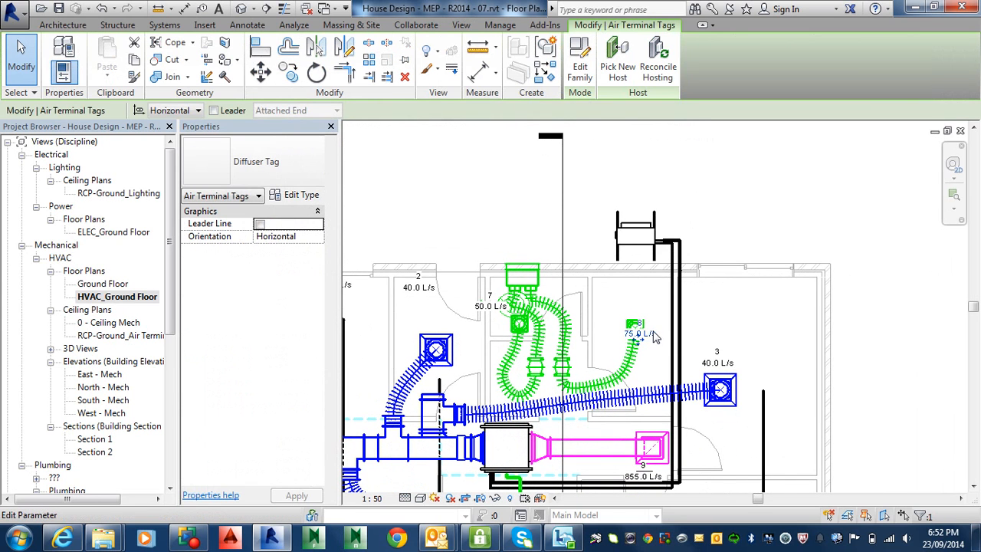
left_click(650, 333)
left_click(649, 324)
left_click(651, 337)
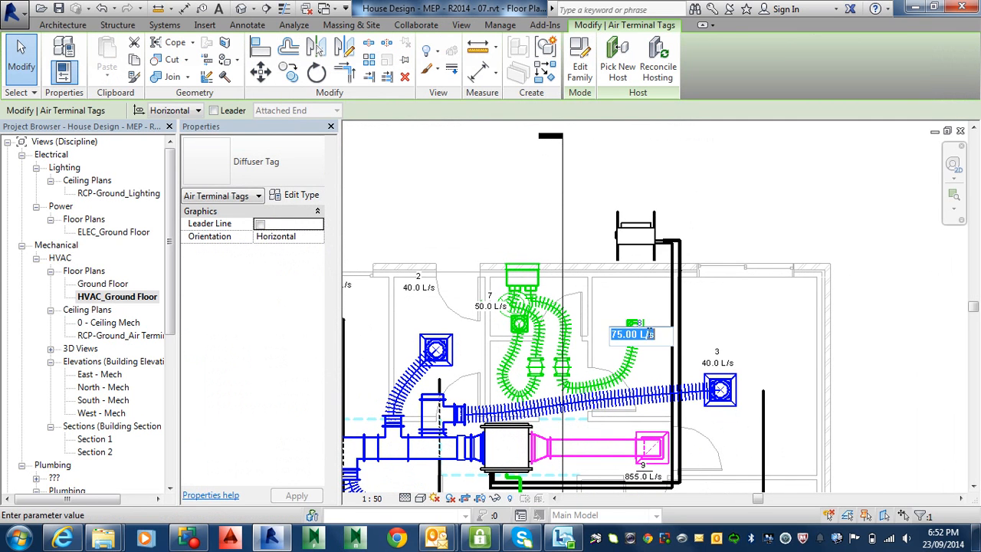
left_click(655, 326)
left_click_drag(650, 339, 637, 318)
Move the tags of diffusers 2 and 1 down to sit just above their diffusers.
scroll(614, 316, "up", 3)
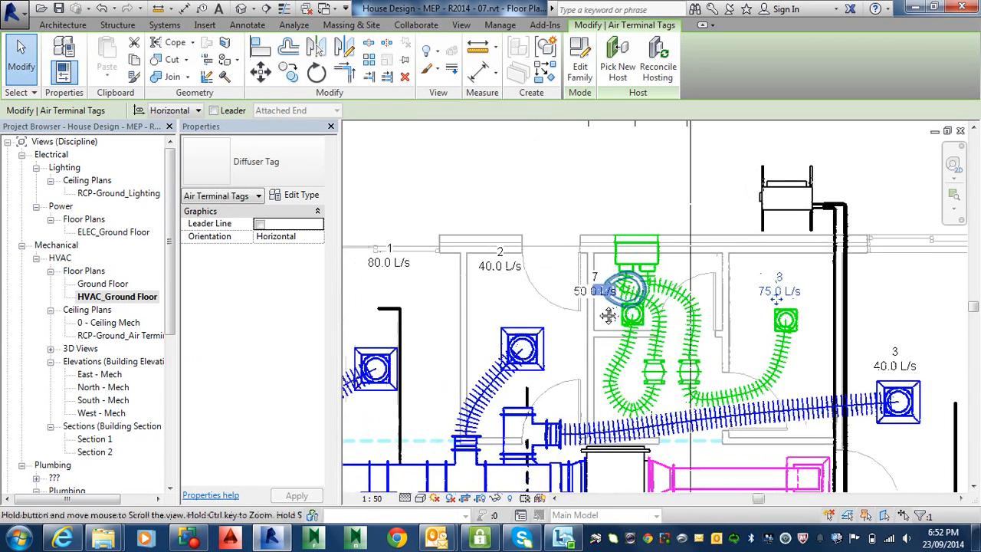
left_click_drag(498, 266, 511, 325)
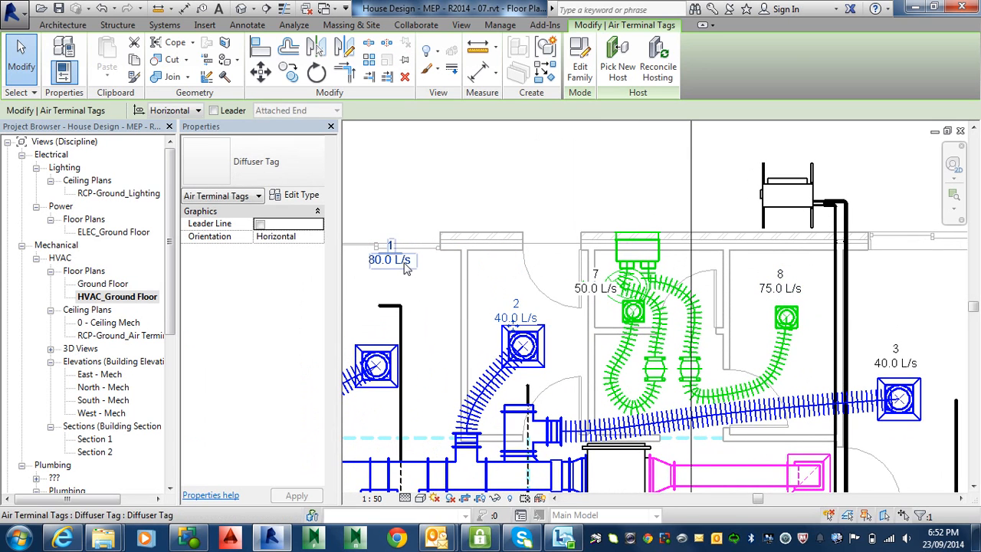
left_click_drag(406, 264, 371, 338)
Reposition the tags of diffusers 4 and 5 clear to the right of their diffusers and tag 6 below its diffuser.
scroll(587, 276, "down", 2)
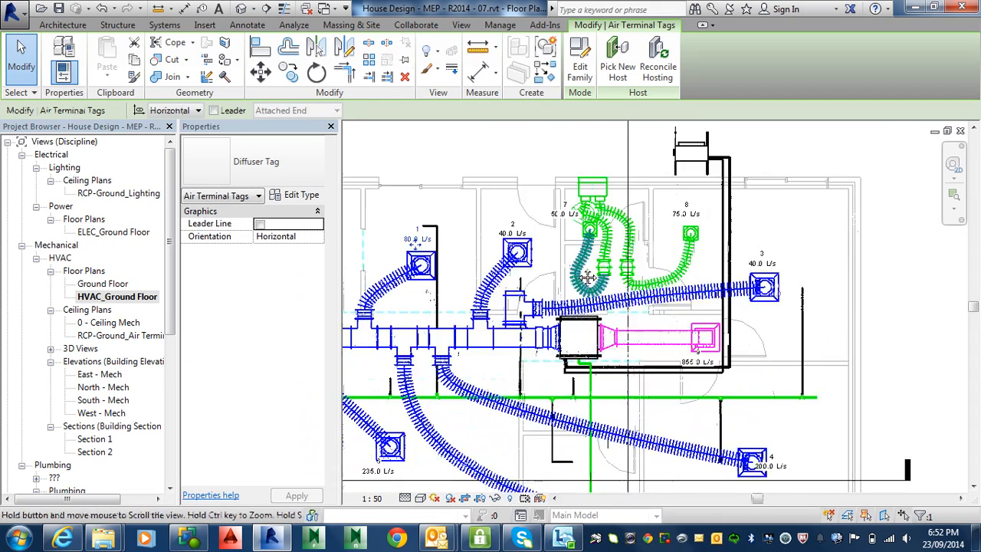
middle_click_drag(587, 275, 652, 143)
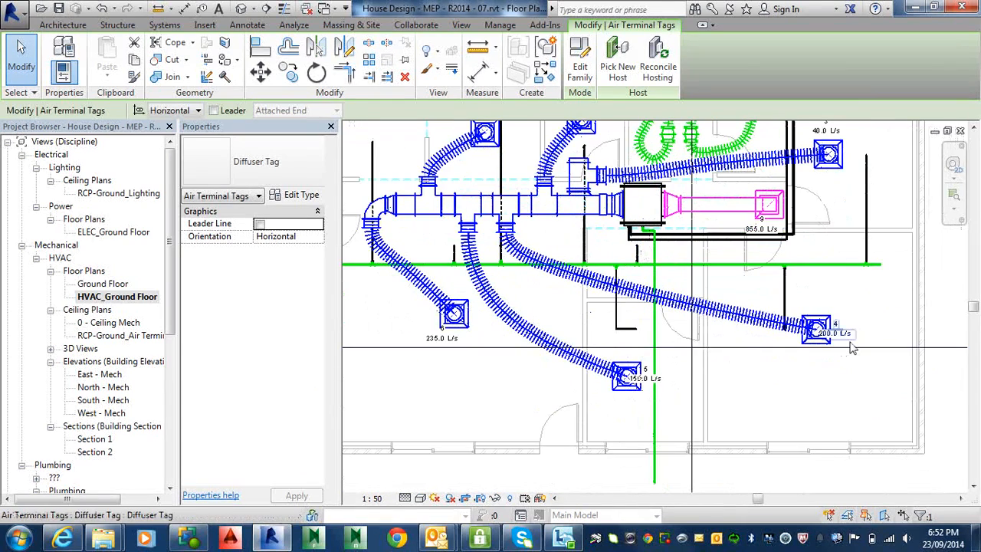
mouse_move(854, 349)
left_mouse_down()
mouse_move(843, 342)
mouse_move(859, 343)
left_mouse_up()
left_click(652, 387)
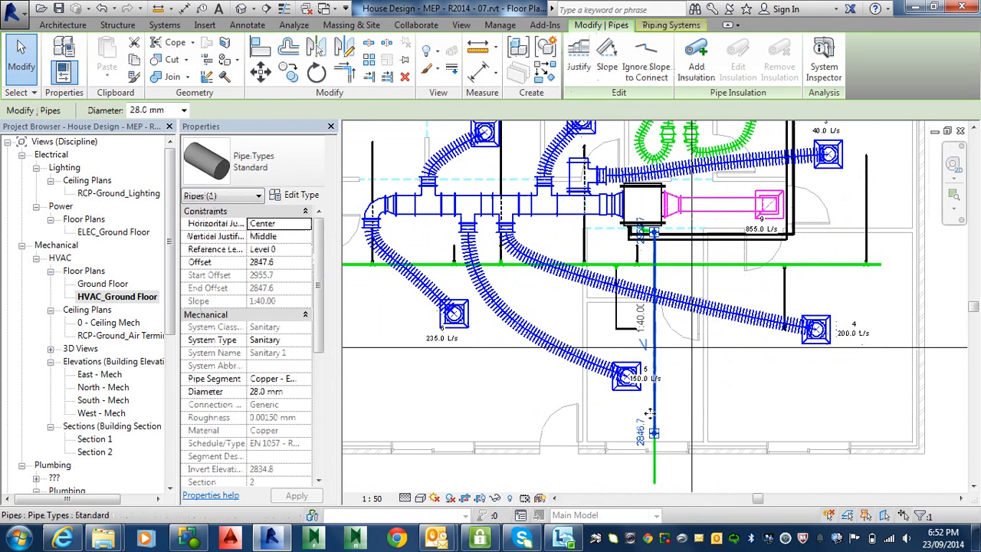
left_click(648, 388)
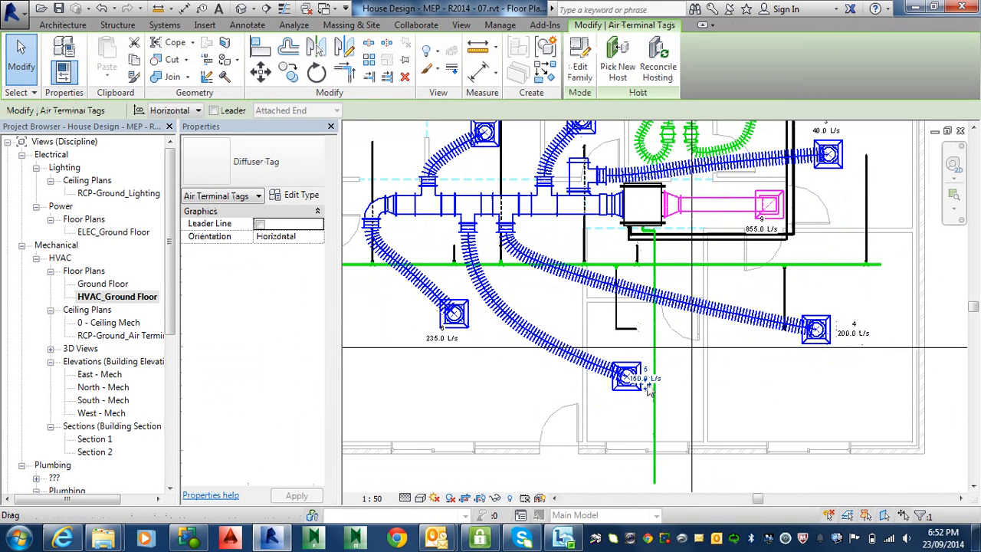
left_click_drag(648, 387, 665, 387)
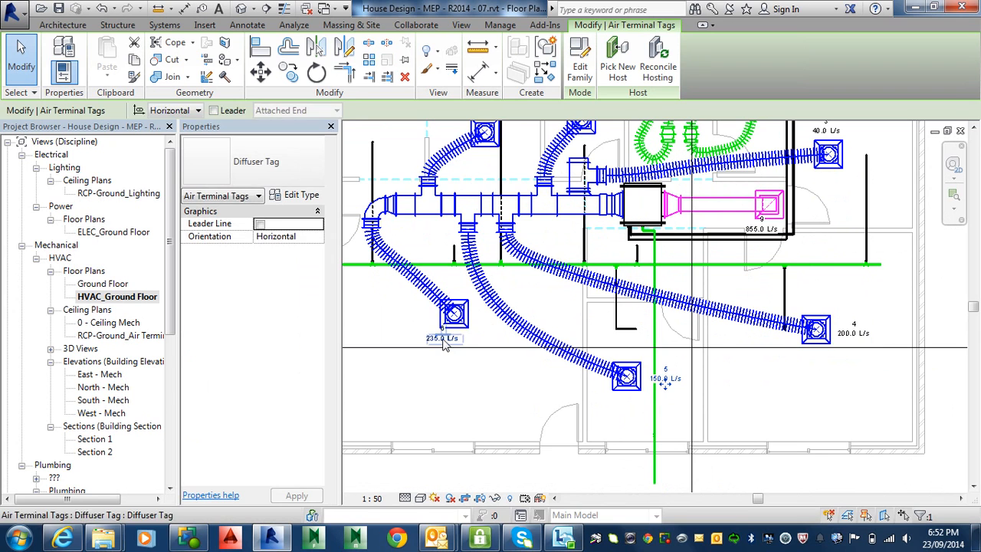
left_click_drag(447, 351, 464, 361)
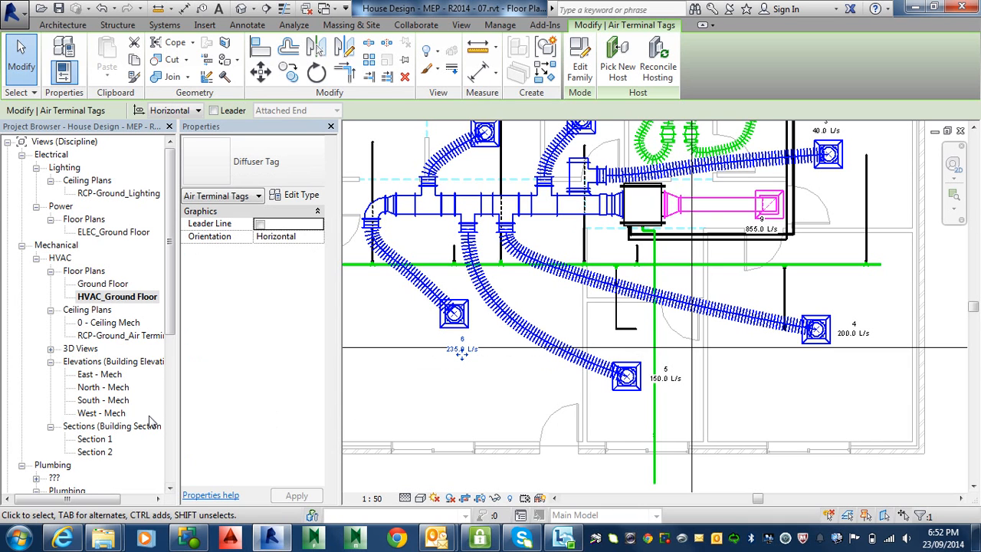
Open sheet A101 and change the HVAC floor plan viewport's type to Title w Line.
left_click_drag(171, 348, 174, 495)
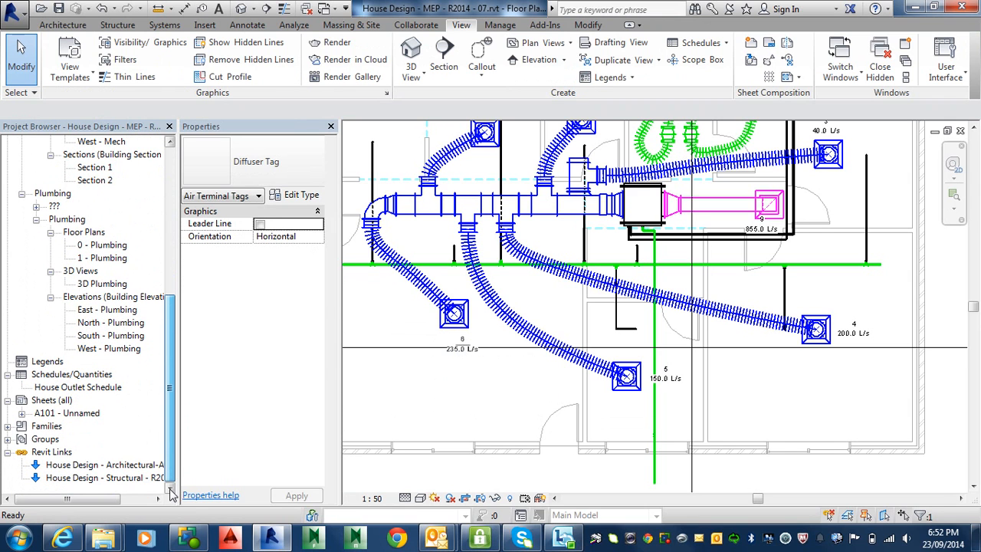
double_click(79, 416)
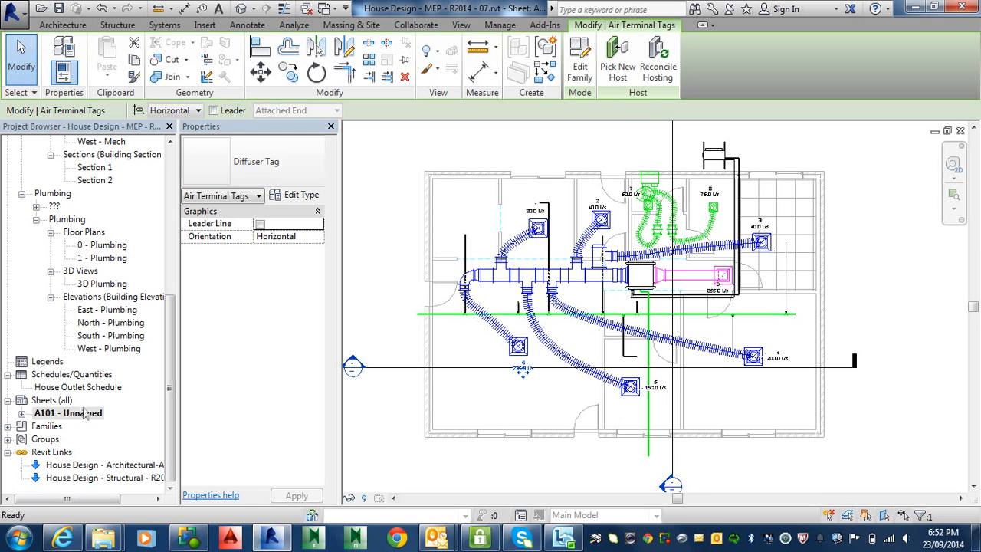
middle_click_drag(549, 373, 550, 373)
scroll(550, 373, "down", 5)
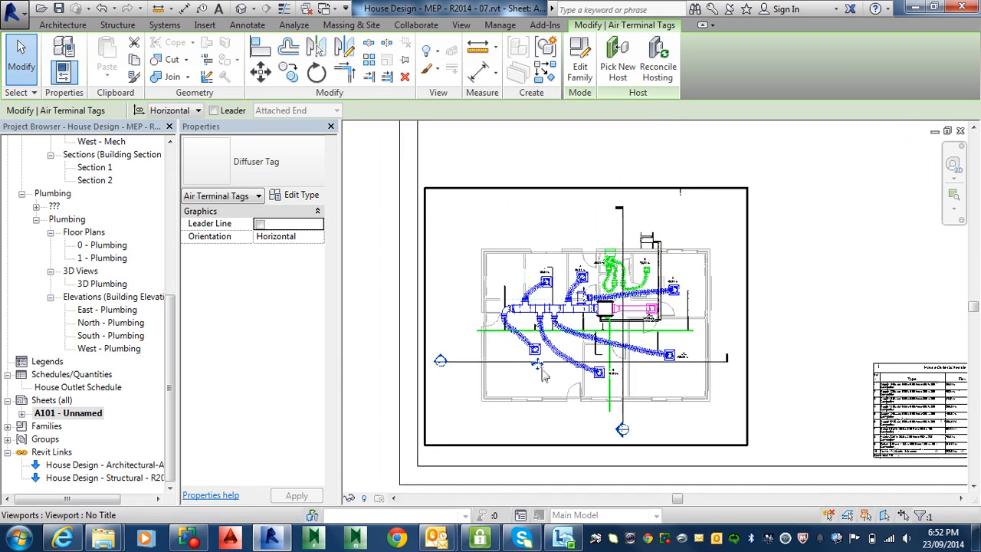
left_click(531, 420)
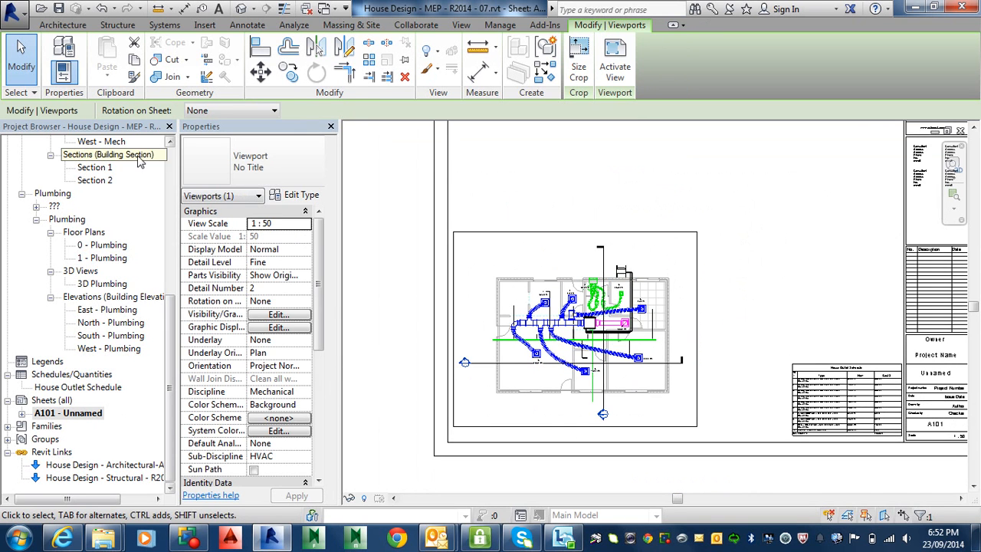
left_click(238, 161)
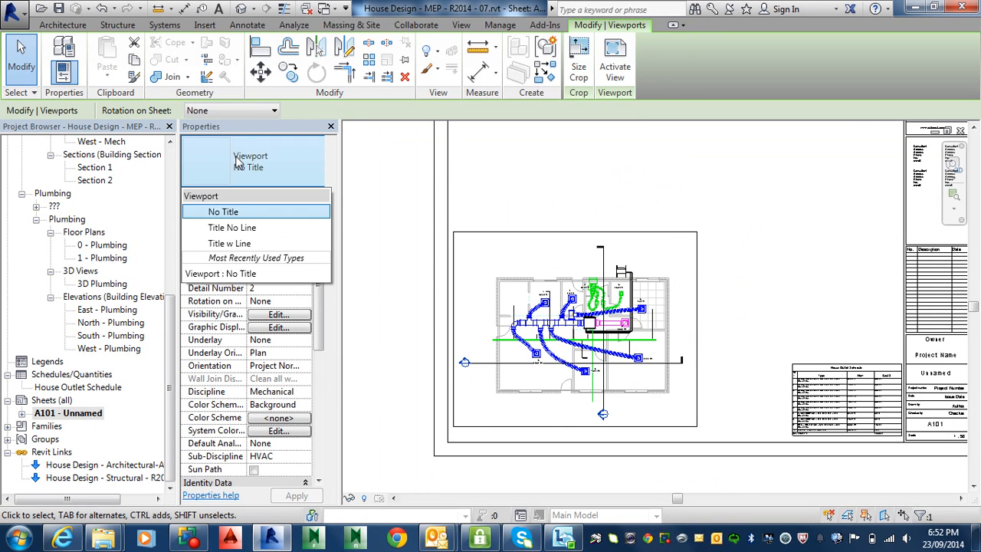
left_click(244, 244)
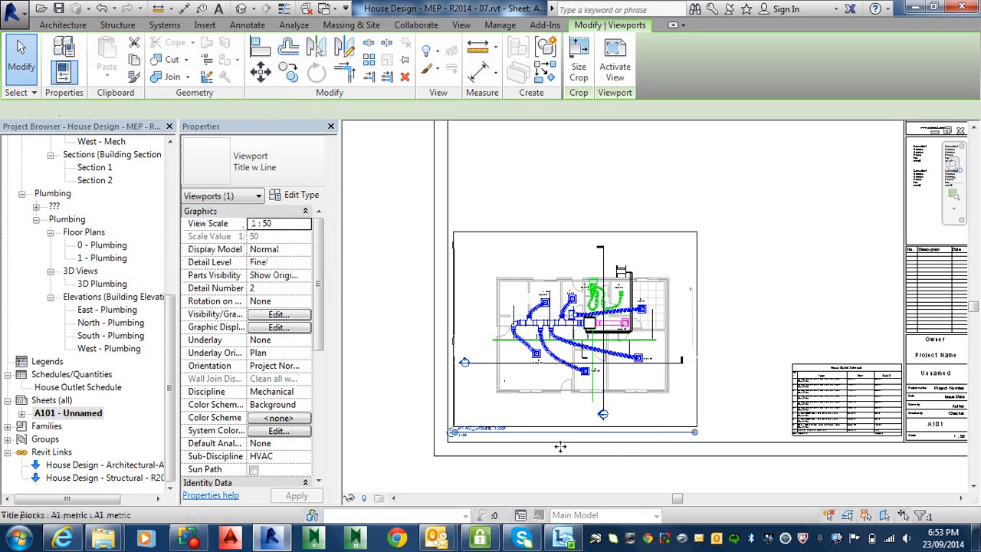
Move the viewport title up under the floor plan and shorten its line to about the length of the title text.
key("Escape")
left_click(650, 433)
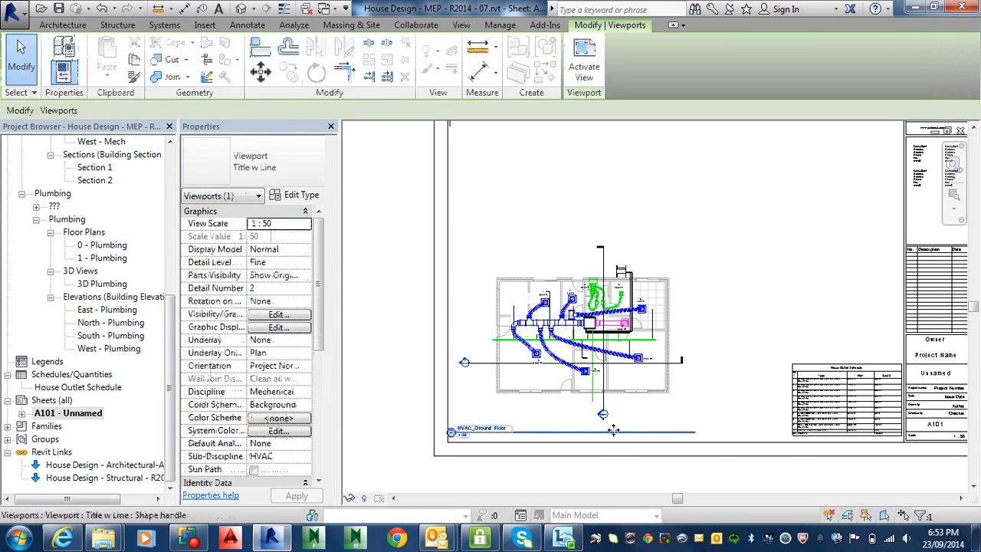
left_click_drag(607, 433, 678, 411)
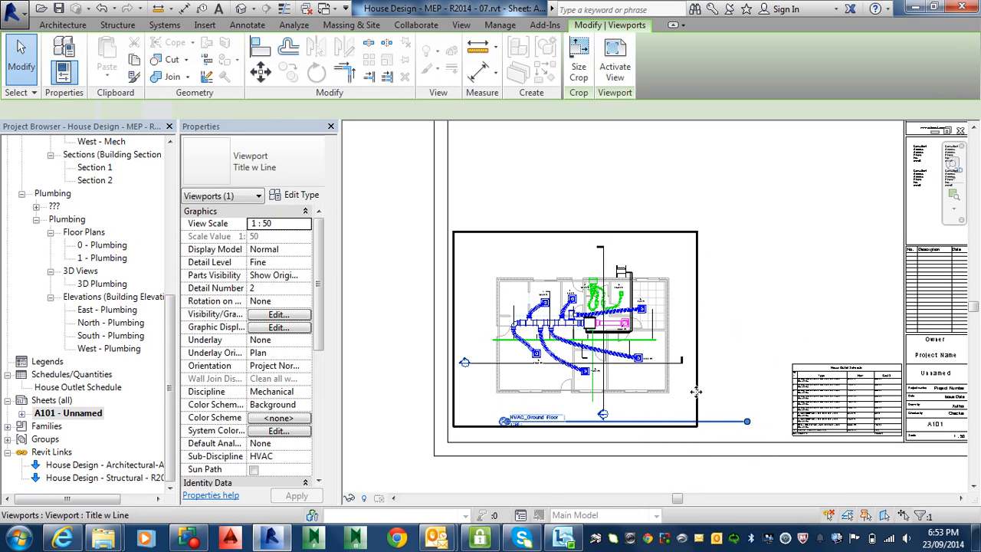
left_click_drag(745, 422, 567, 422)
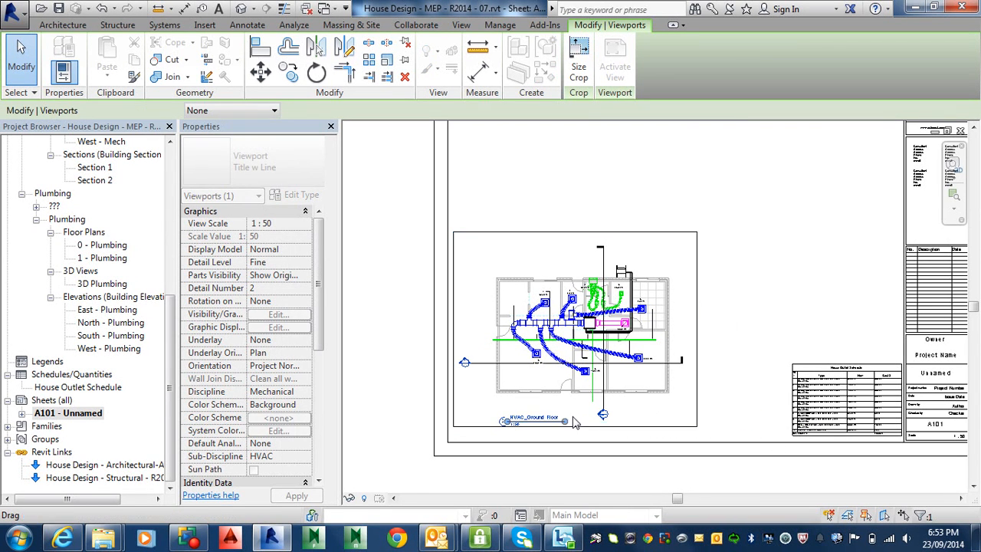
left_click(770, 350)
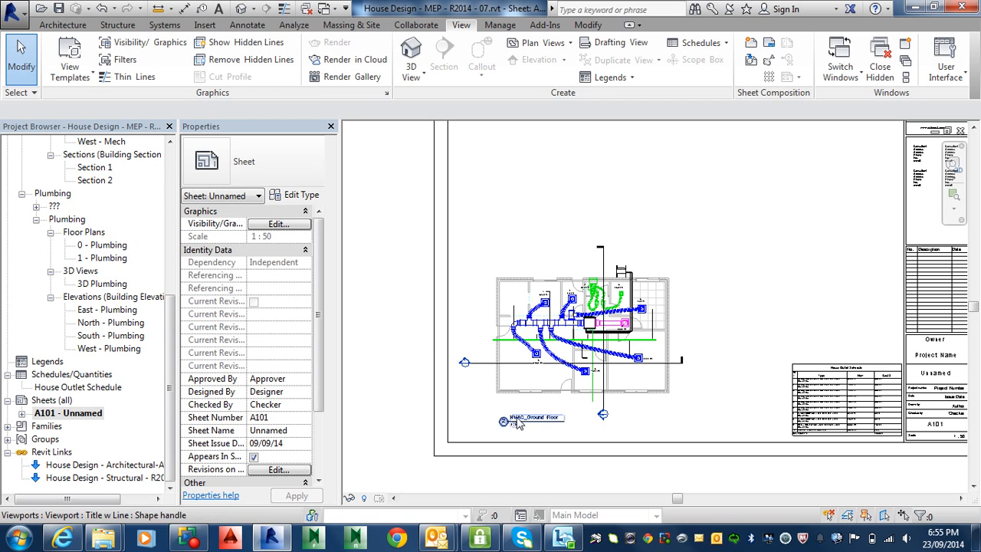
Try to edit the detail number directly in the HVAC_Ground Floor view title on the sheet.
scroll(520, 413, "up", 3)
middle_click_drag(526, 393, 496, 327)
scroll(490, 355, "up", 2)
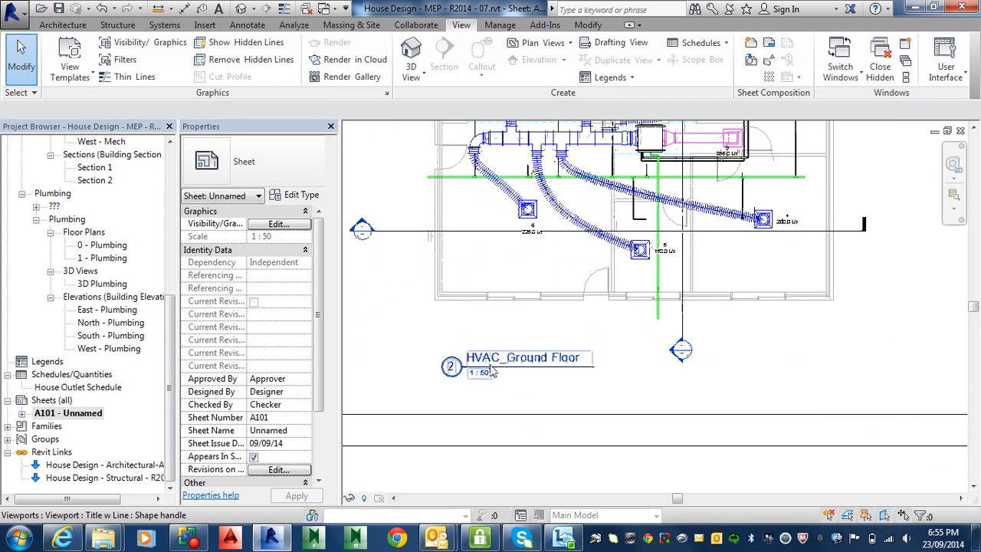
middle_click_drag(504, 375, 614, 356)
scroll(562, 360, "up", 2)
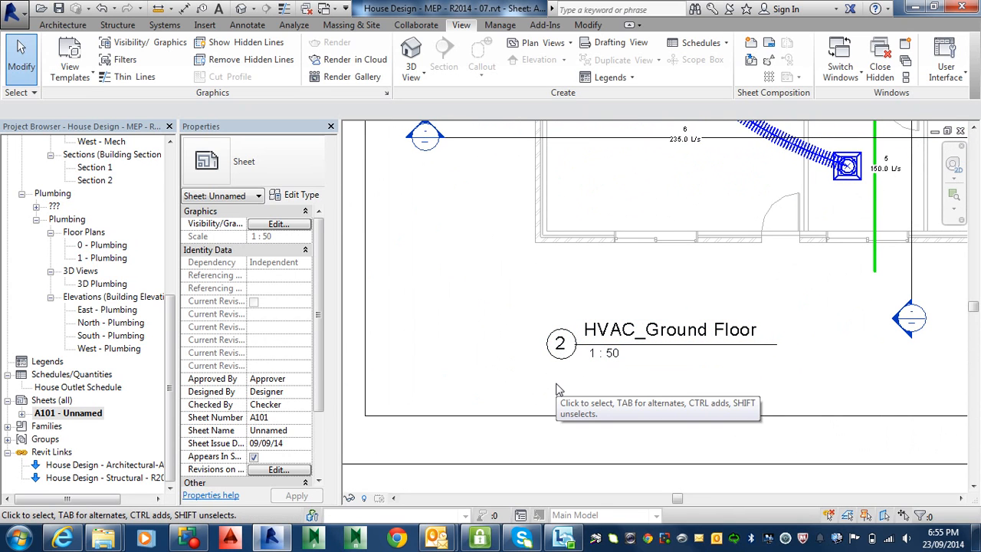
left_click(562, 344)
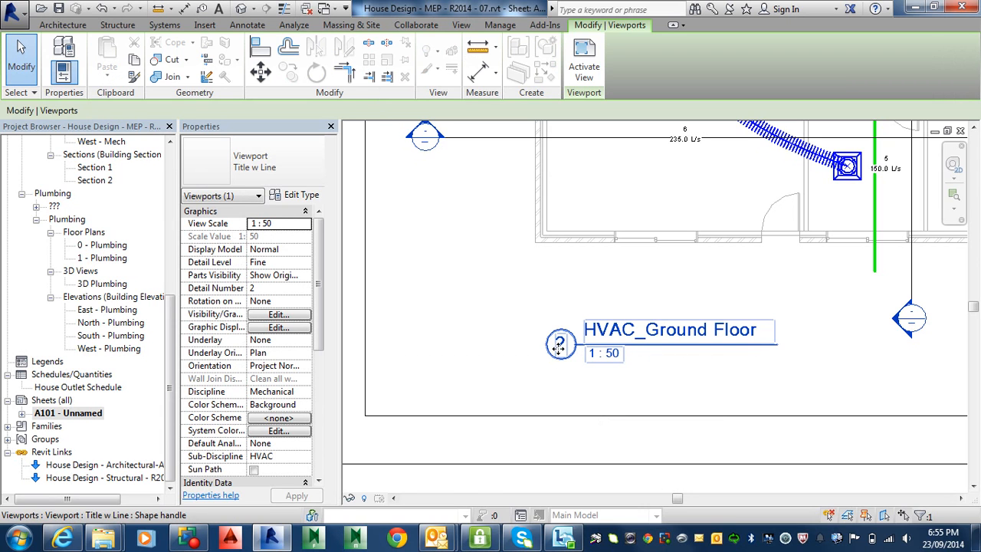
double_click(560, 345)
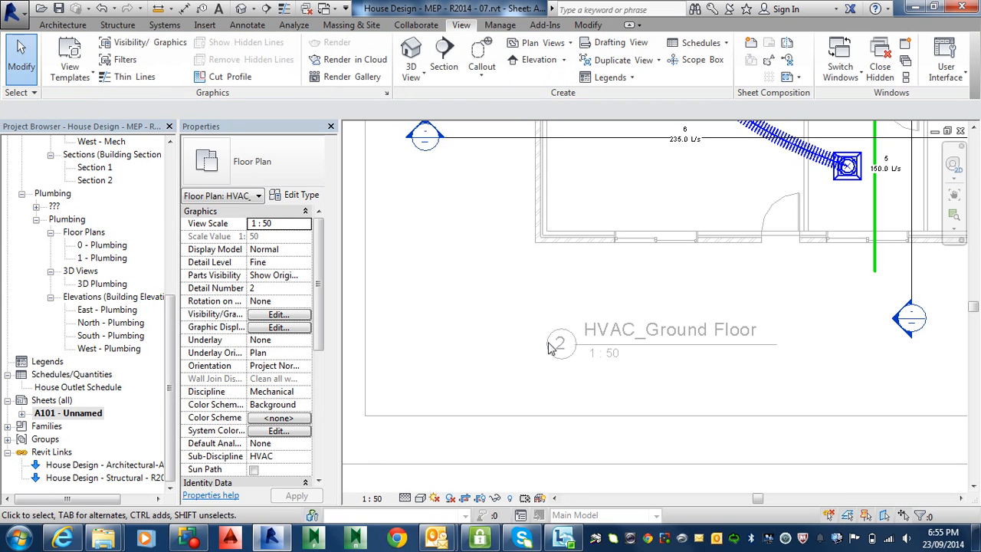
double_click(601, 286)
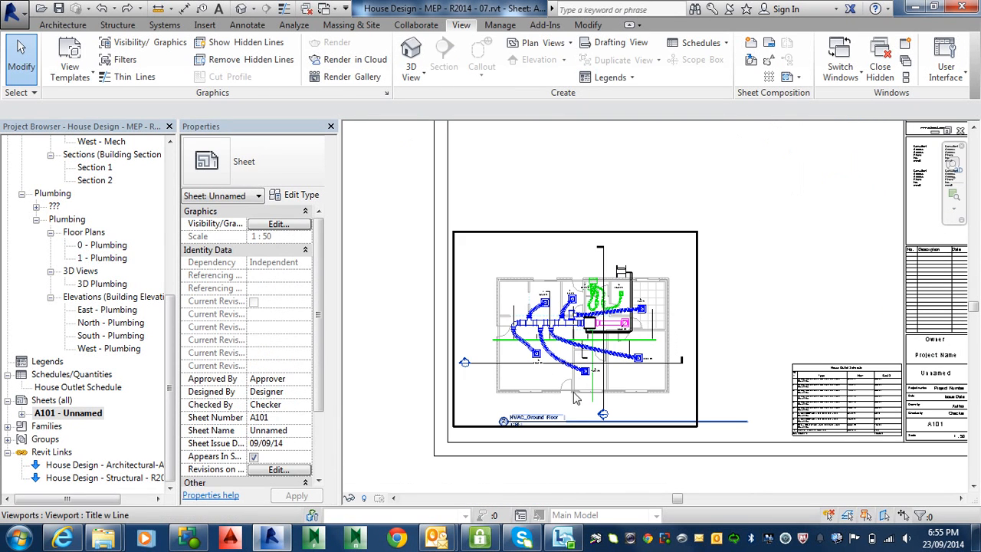
Set the Detail Number of the HVAC_Ground Floor viewport to A.
left_click(534, 424)
left_click(261, 287)
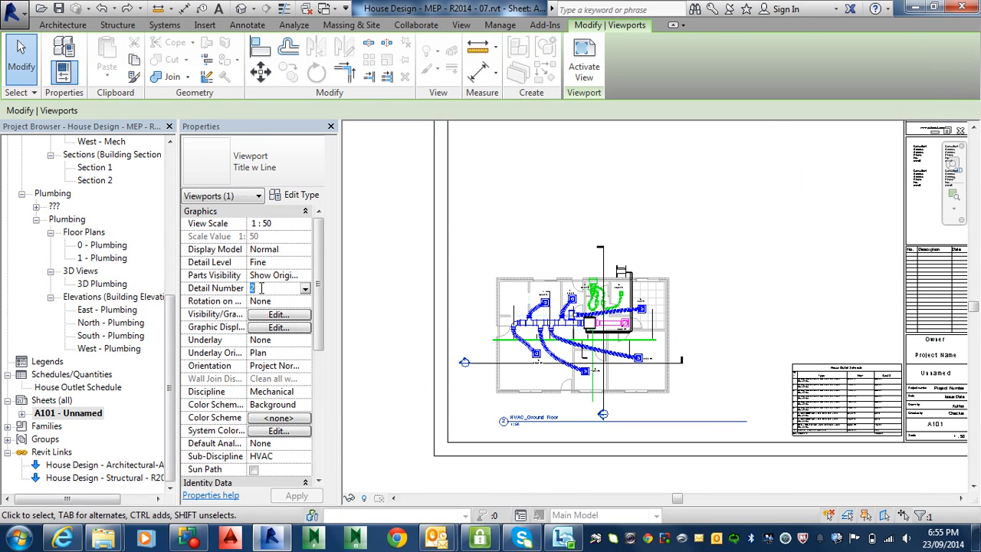
type("A")
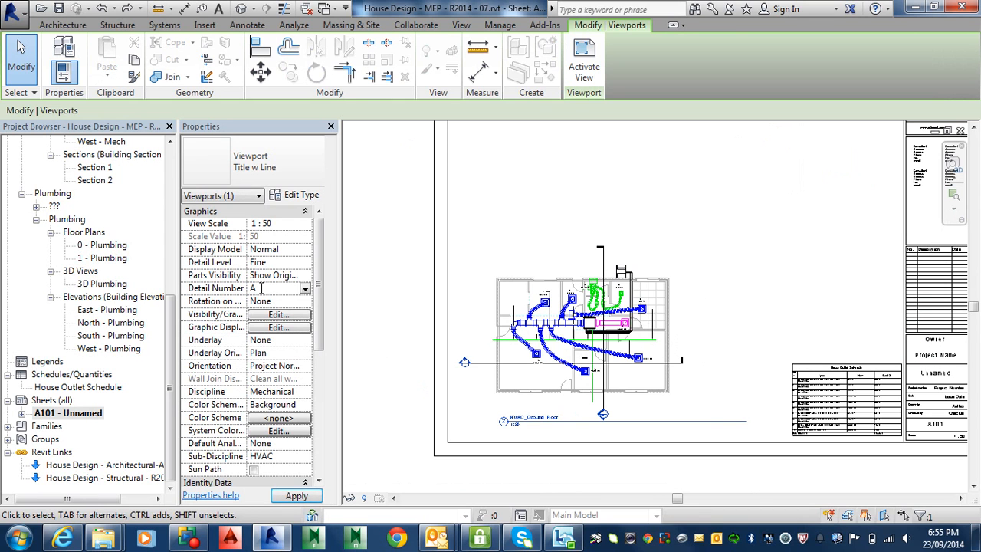
scroll(513, 431, "up", 5)
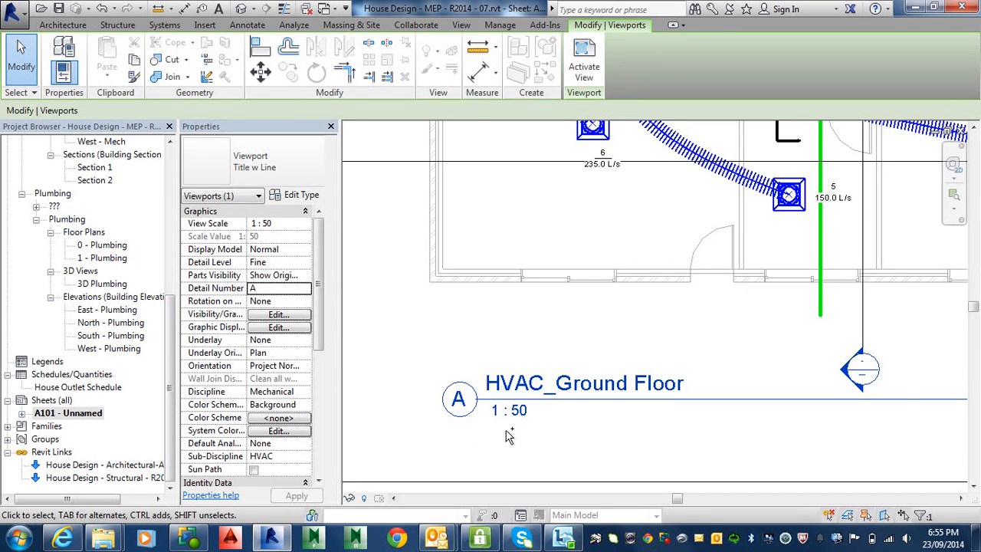
key("alt")
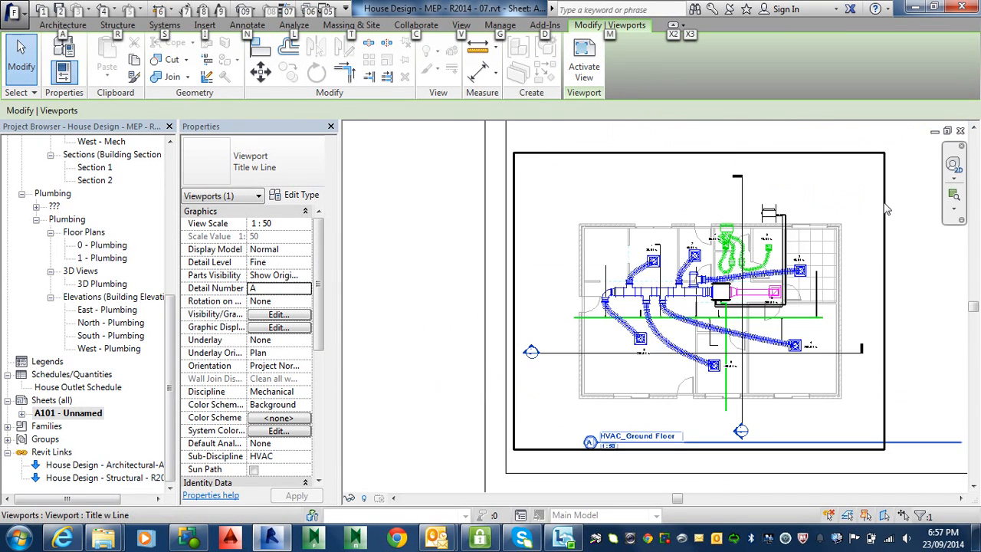
Select the A1 metric title block in the area around its owner and project name fields.
scroll(887, 209, "down", 3)
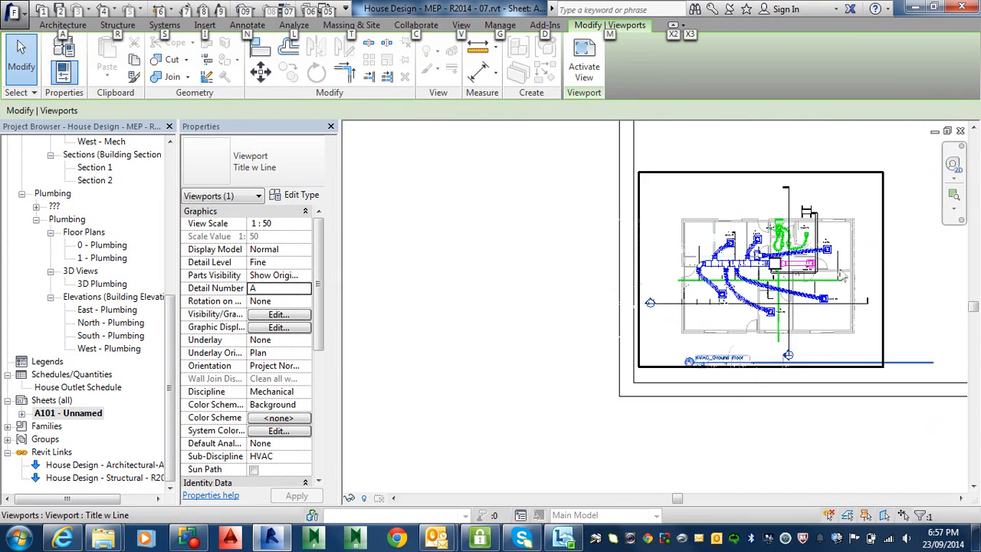
middle_click_drag(882, 230, 400, 331)
scroll(611, 339, "up", 4)
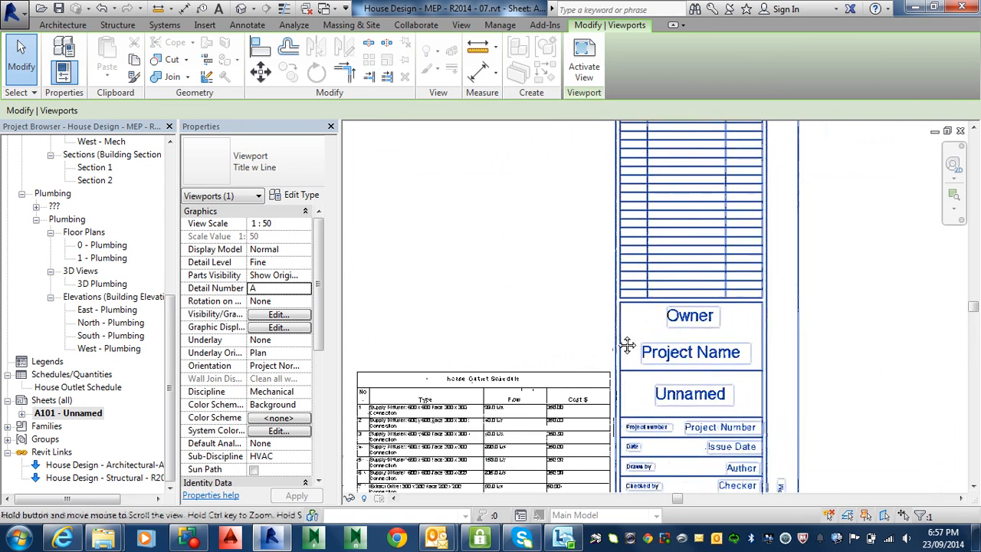
scroll(624, 344, "up", 1)
middle_click_drag(624, 344, 591, 254)
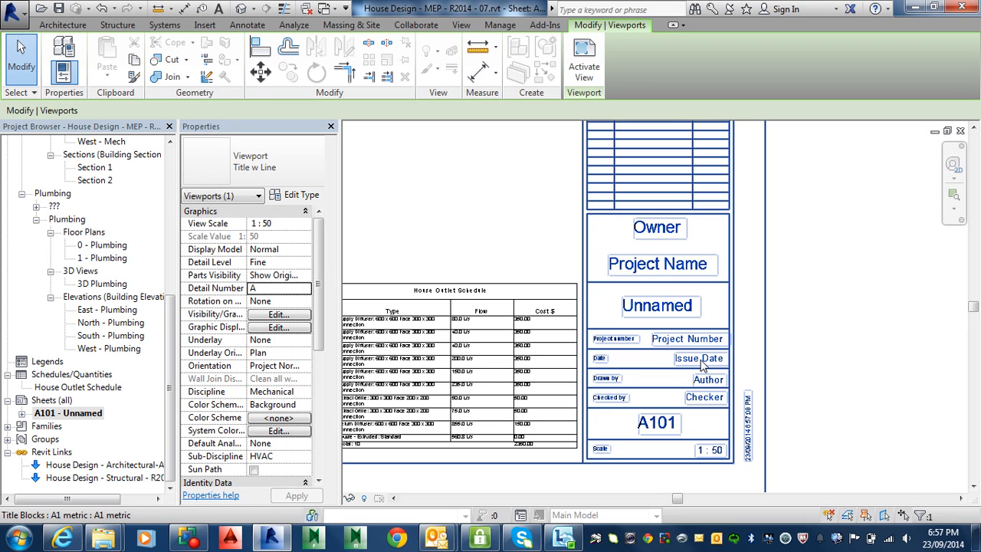
left_click(652, 239)
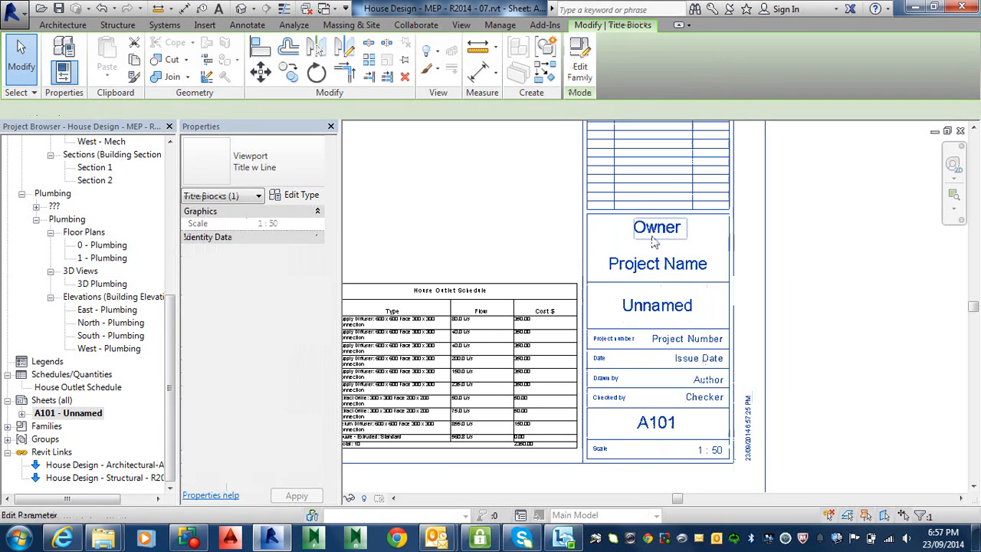
left_click(654, 238)
left_click(656, 265)
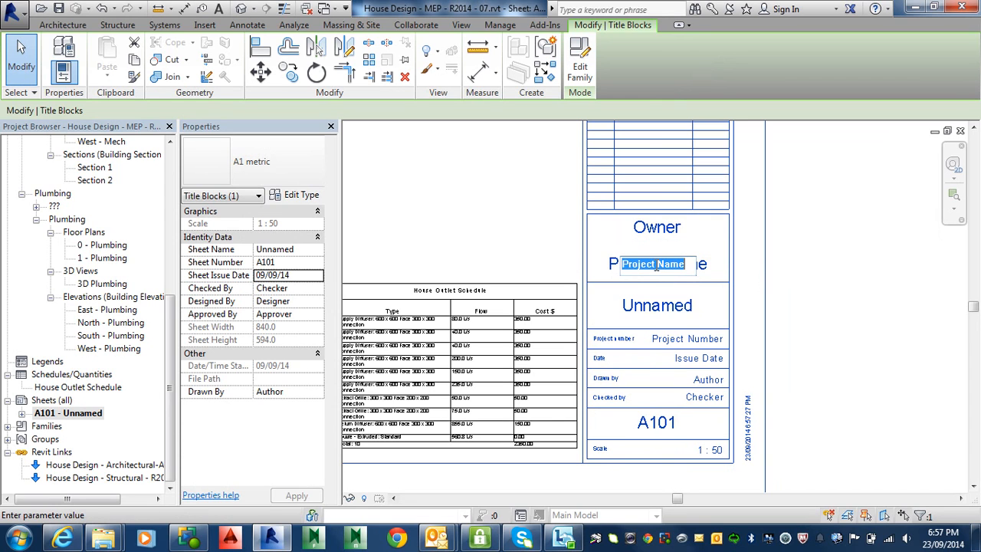
left_click(763, 237)
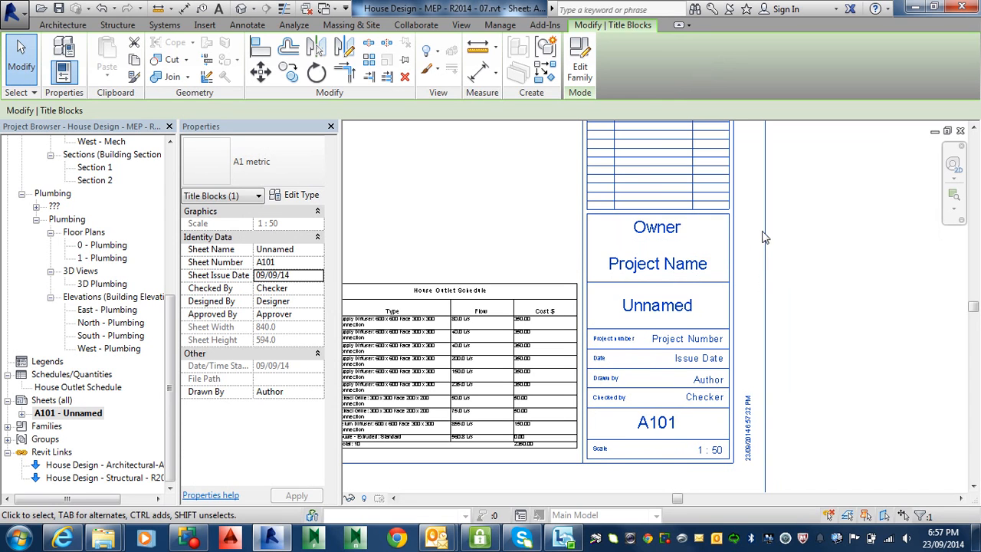
Set the title block's Sheet Name to MECHANICAL SERVICES and apply it.
left_click(285, 250)
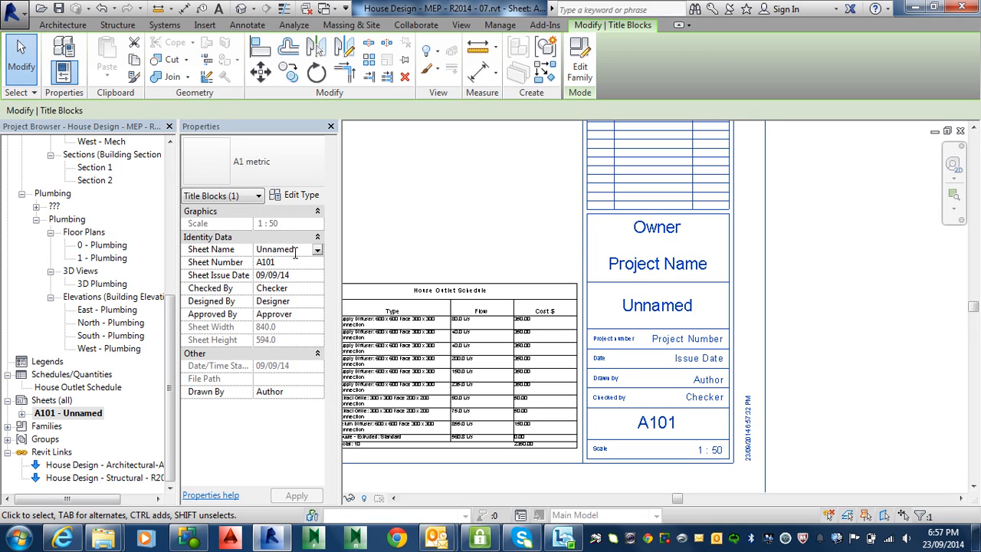
left_click_drag(292, 253, 234, 249)
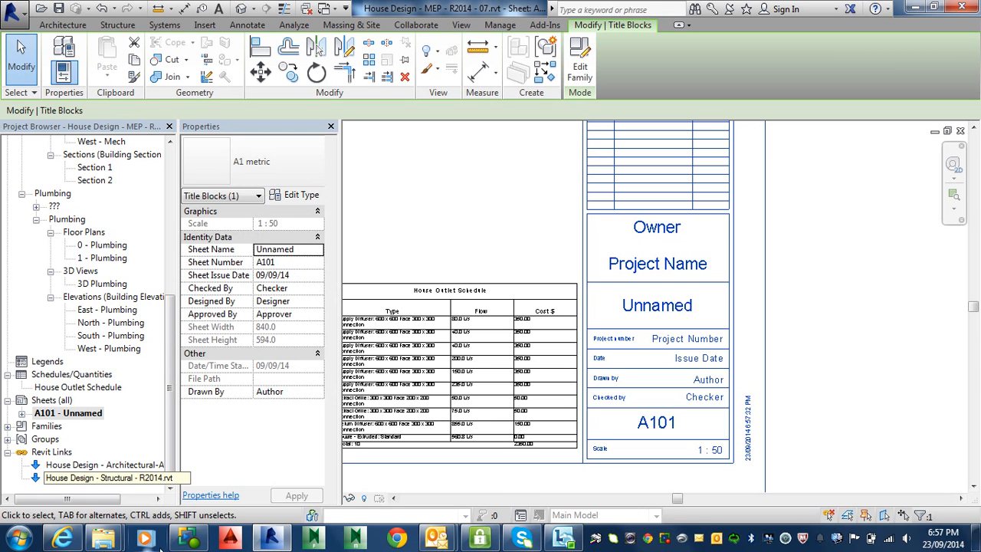
mouse_move(188, 540)
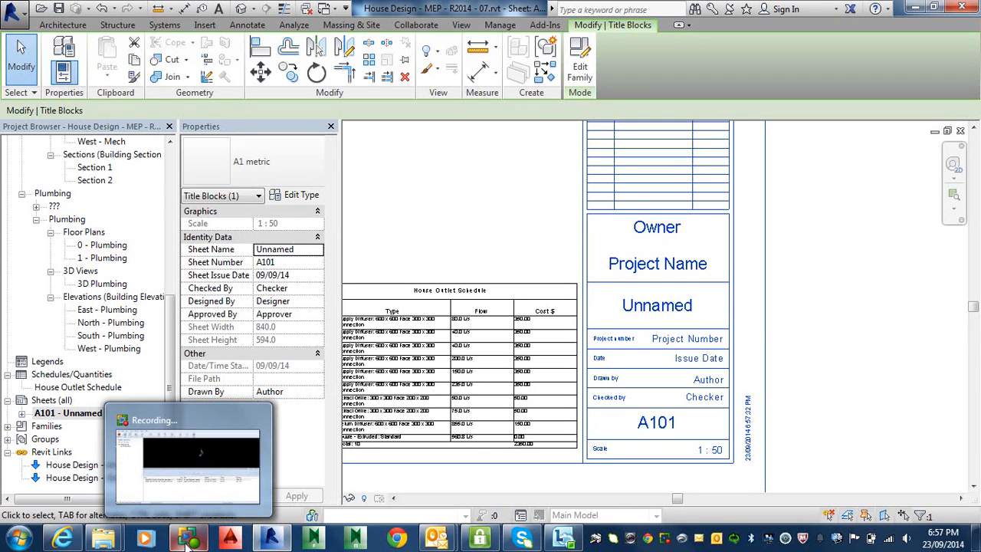
left_click(304, 249)
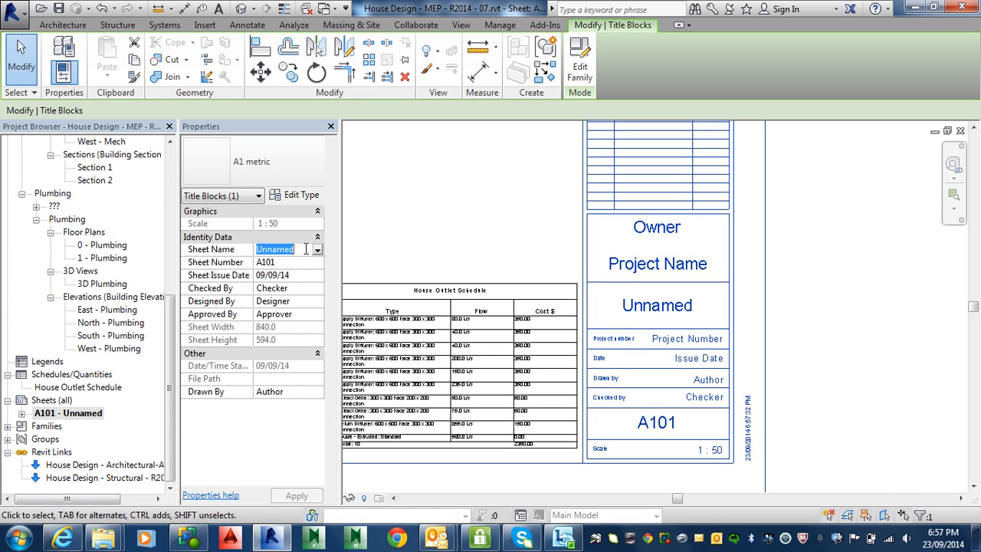
key("Caps_Lock")
type("M")
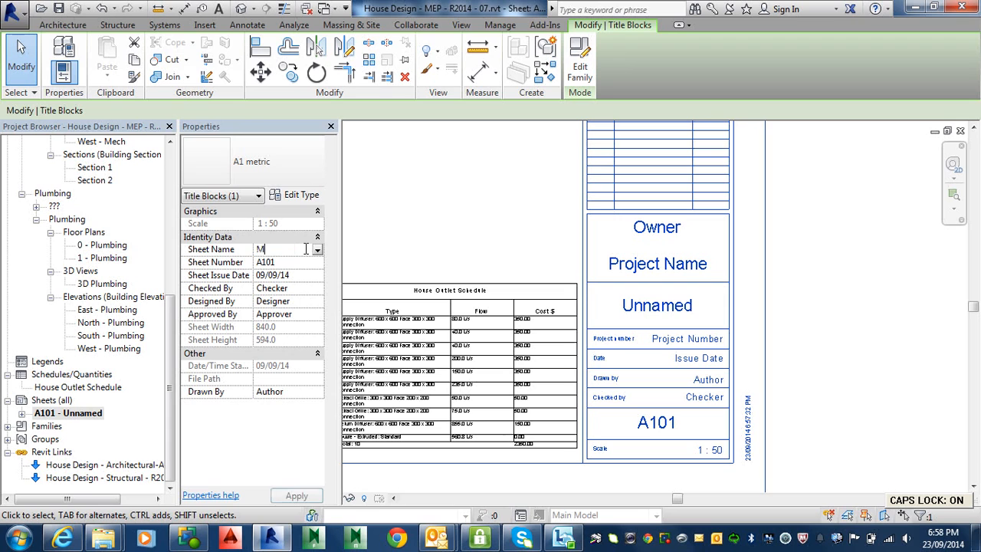
type("ECH")
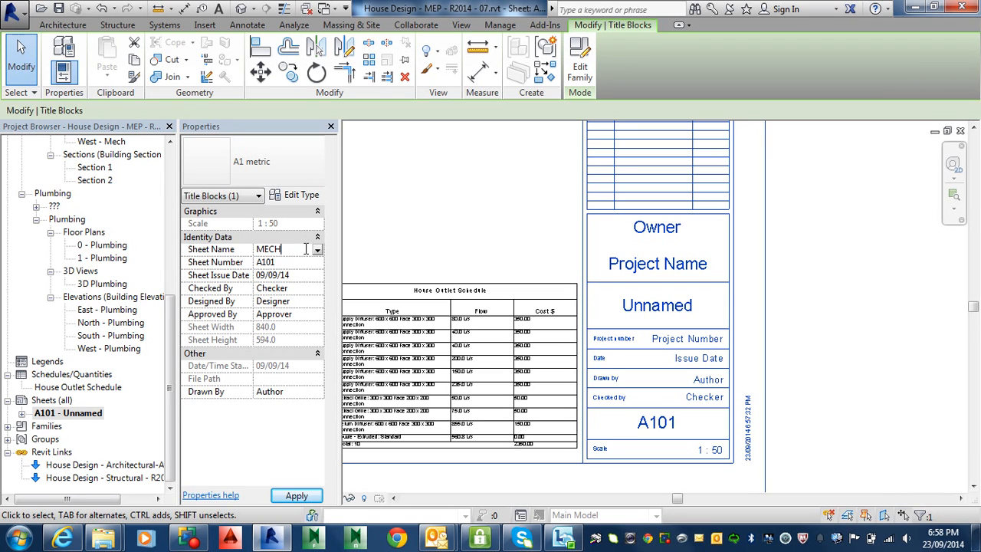
type("ANICAL")
type(" SERVICES")
key("Return")
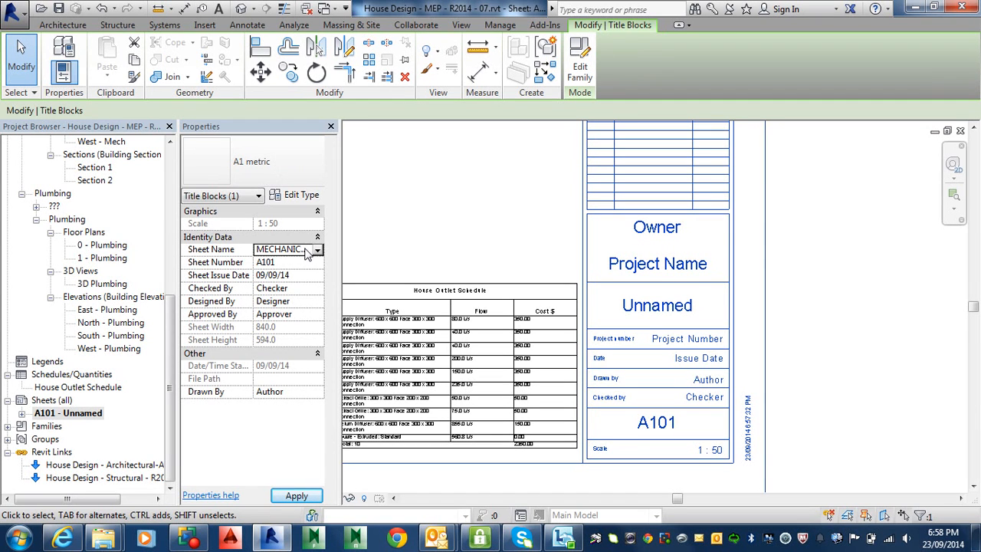
left_click(296, 496)
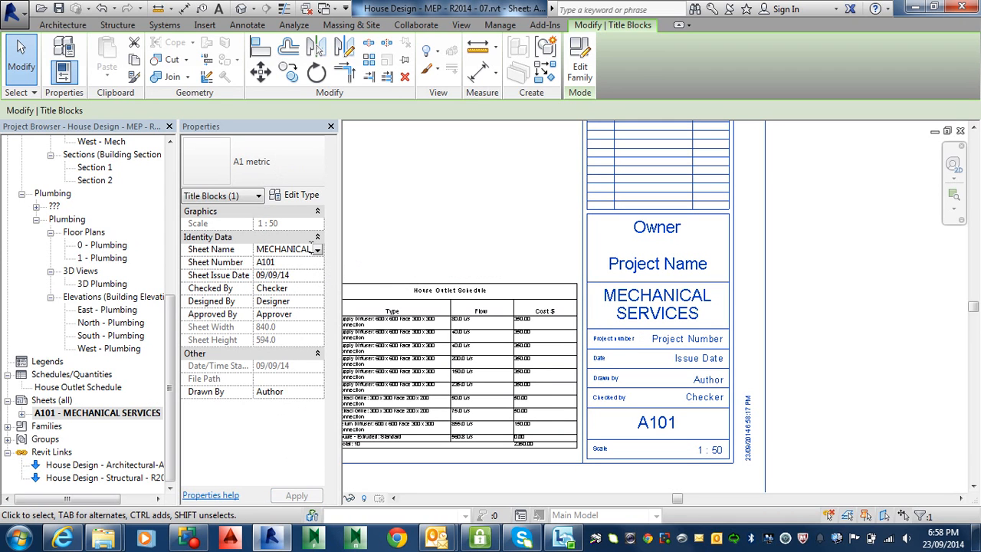
Replace the Sheet Name with HVAC GROUND FLOOR and apply it.
left_click(292, 249)
key("End")
type("h")
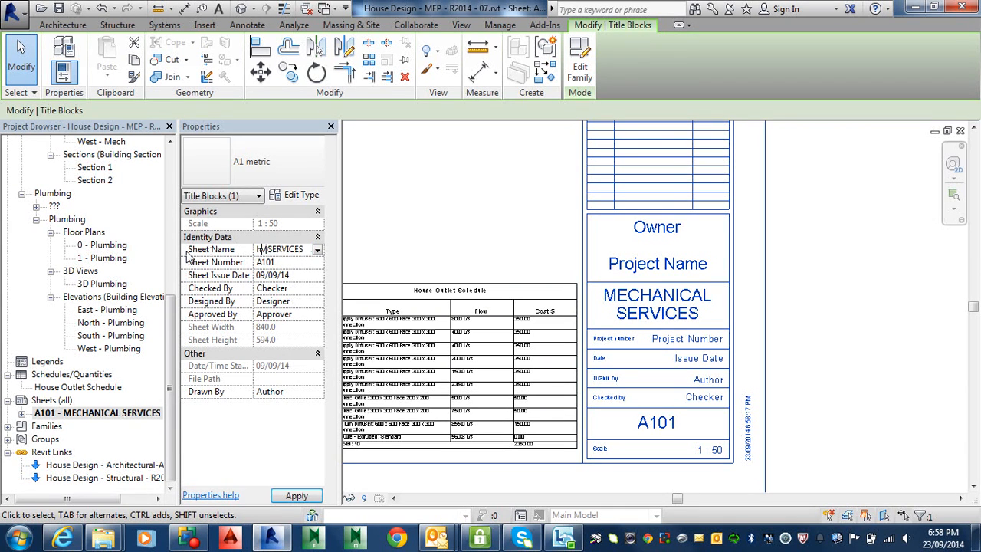
type("vac")
key("BackSpace")
key("BackSpace")
key("BackSpace")
key("BackSpace")
key("Caps_Lock")
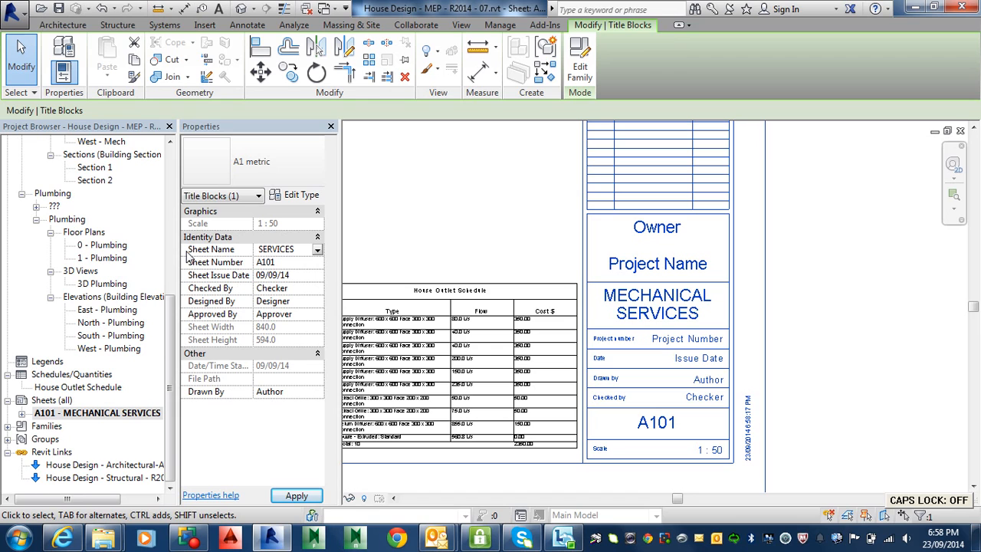
key("ctrl+Delete")
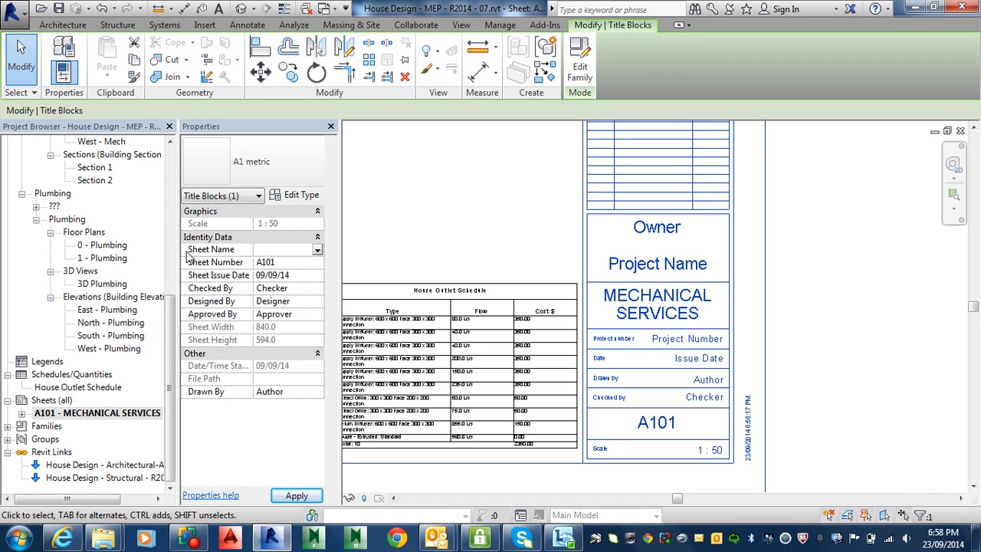
key("Caps_Lock")
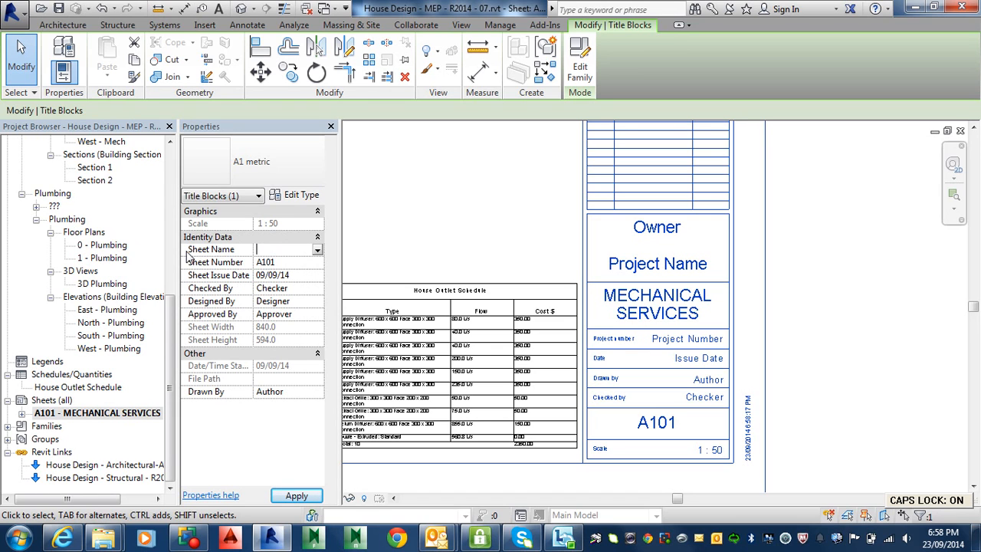
type("HVAC ")
type("GROUND")
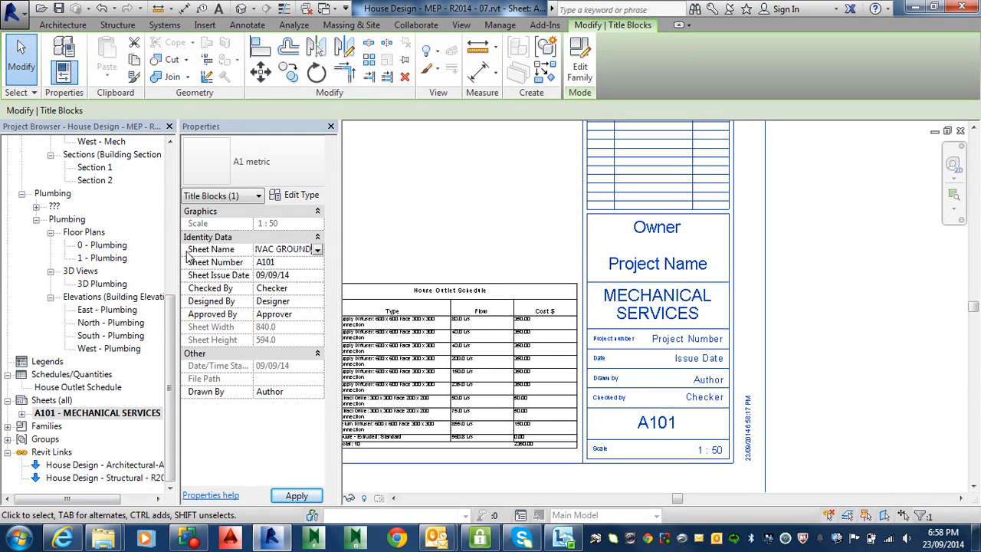
type(" FLOOR")
key("Return")
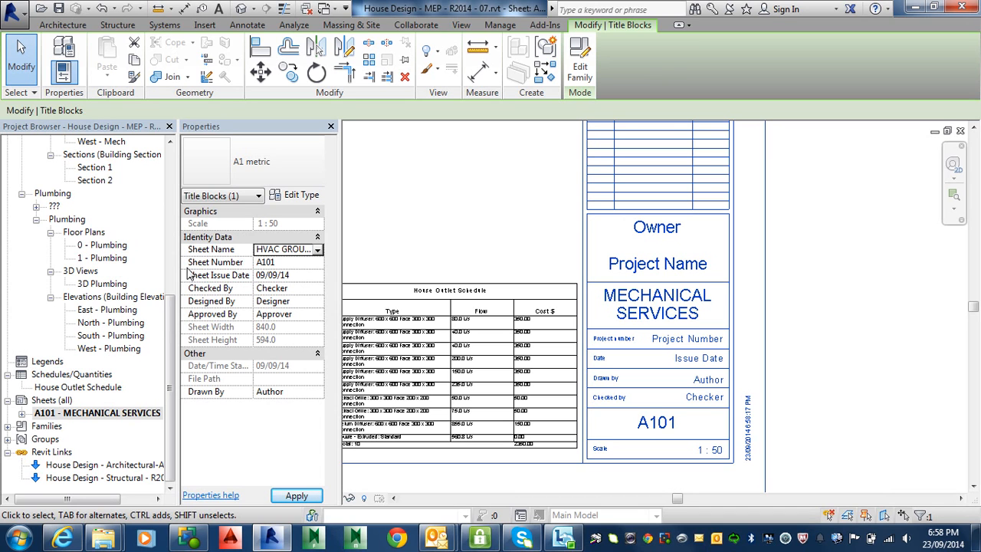
left_click(288, 497)
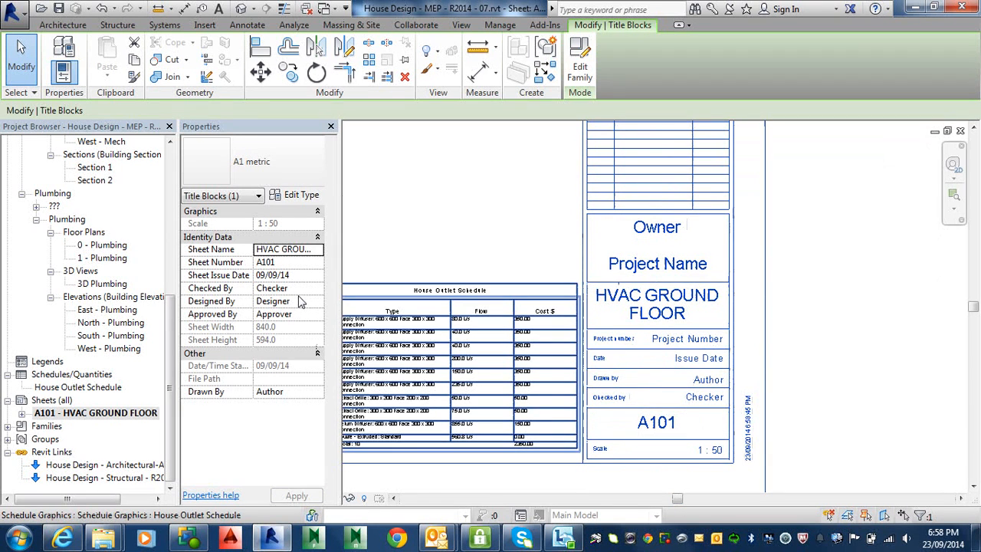
Set the project number in the title block to M12345, with a capital M.
left_click(685, 338)
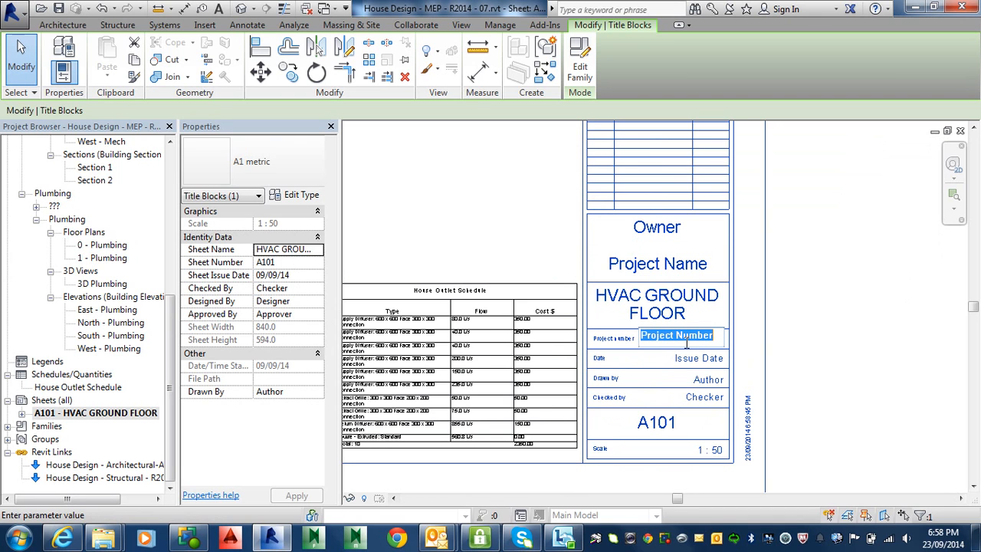
type("m")
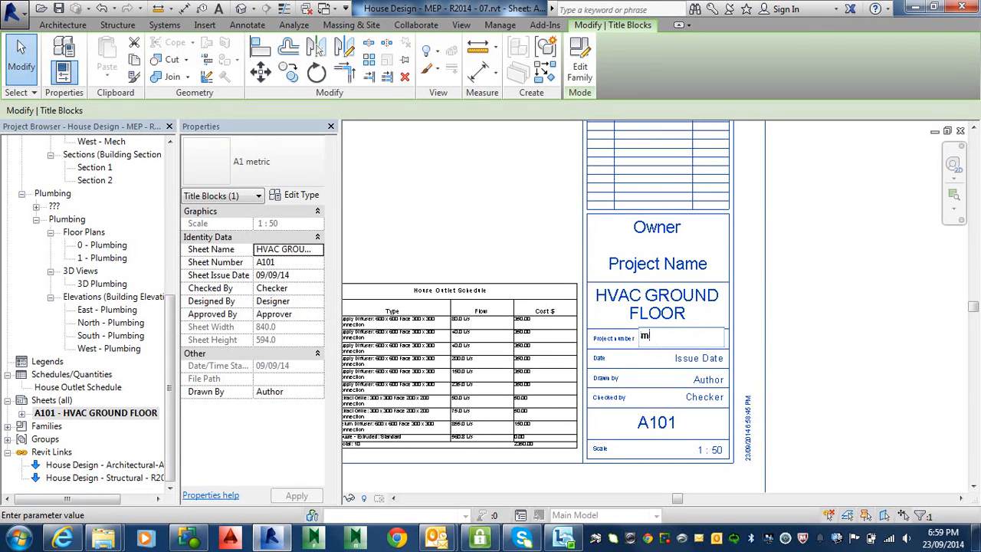
type("12345")
left_click(688, 347)
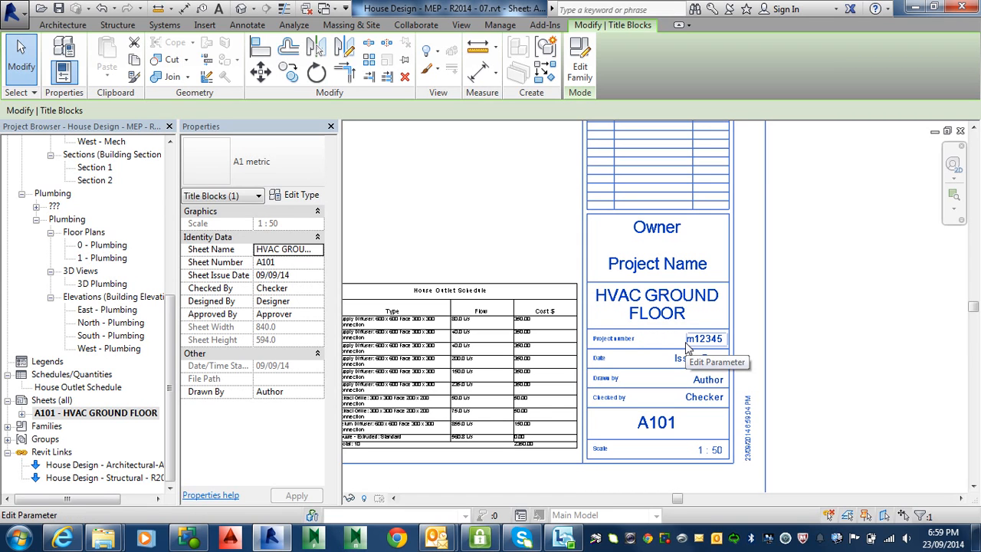
left_click(677, 341)
left_click_drag(671, 337, 662, 337)
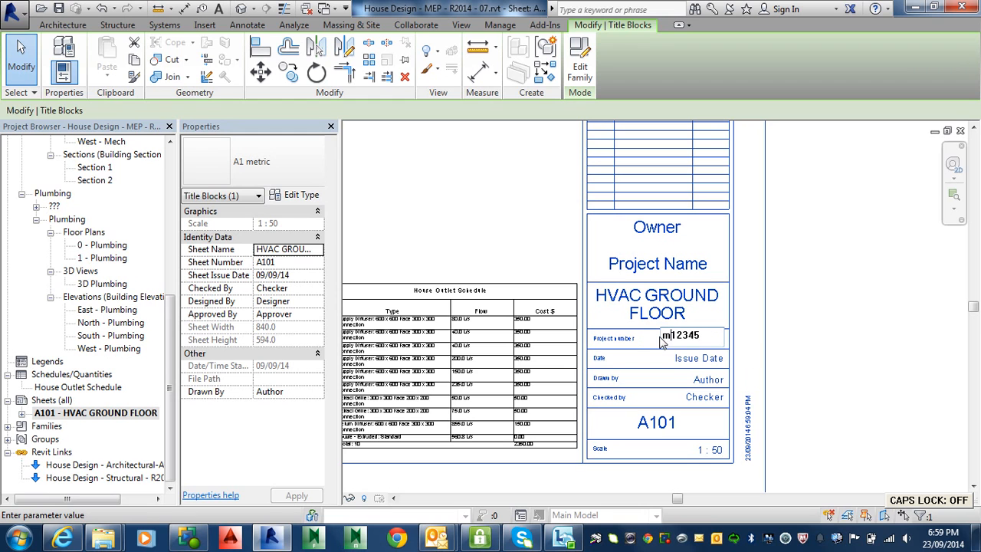
key("Delete")
type("M")
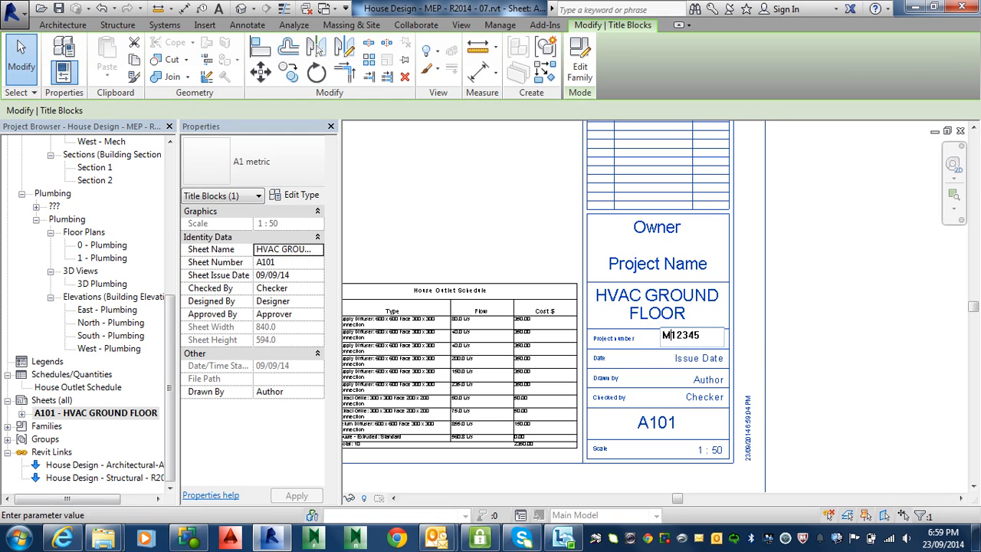
left_click(685, 359)
Set the issue date in the title block to 2014-09-23.
left_click(693, 362)
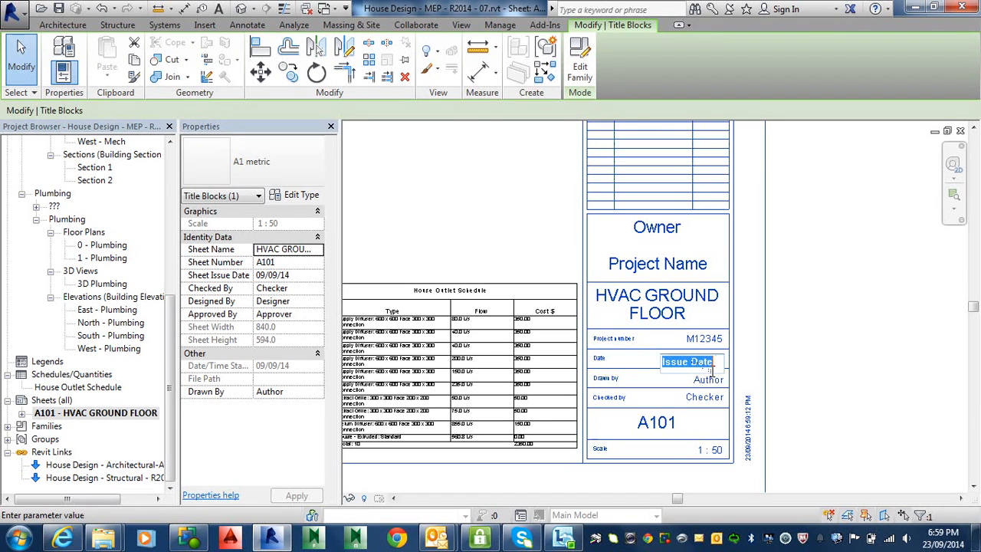
type("201")
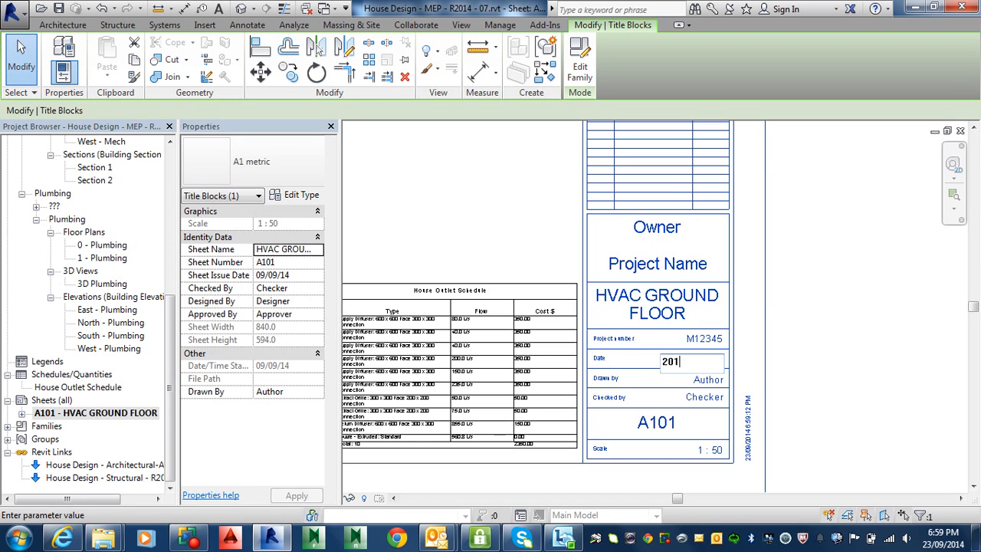
type("4-09-23")
key("Return")
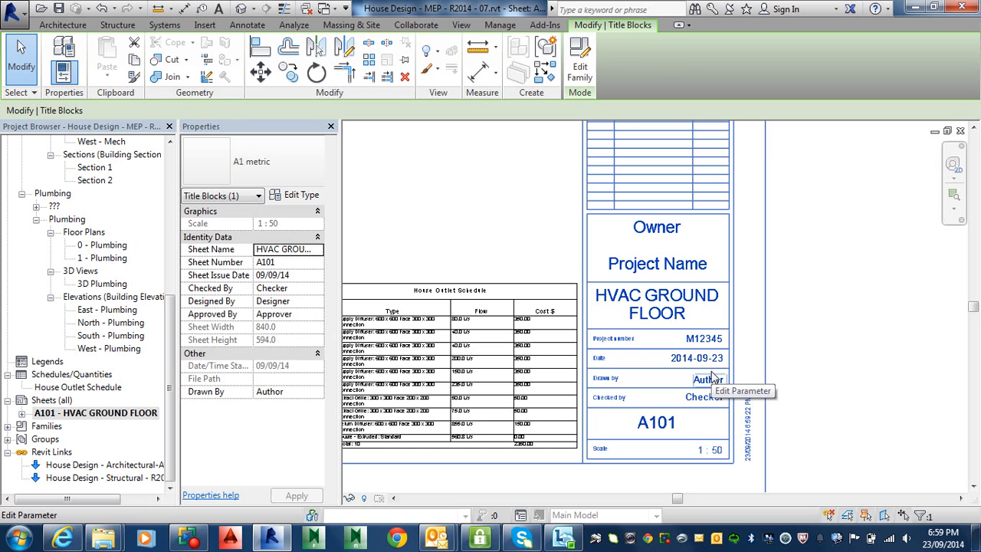
Fill in the title block's Drawn by field with AV and its Checked by field with HR.
left_click(710, 381)
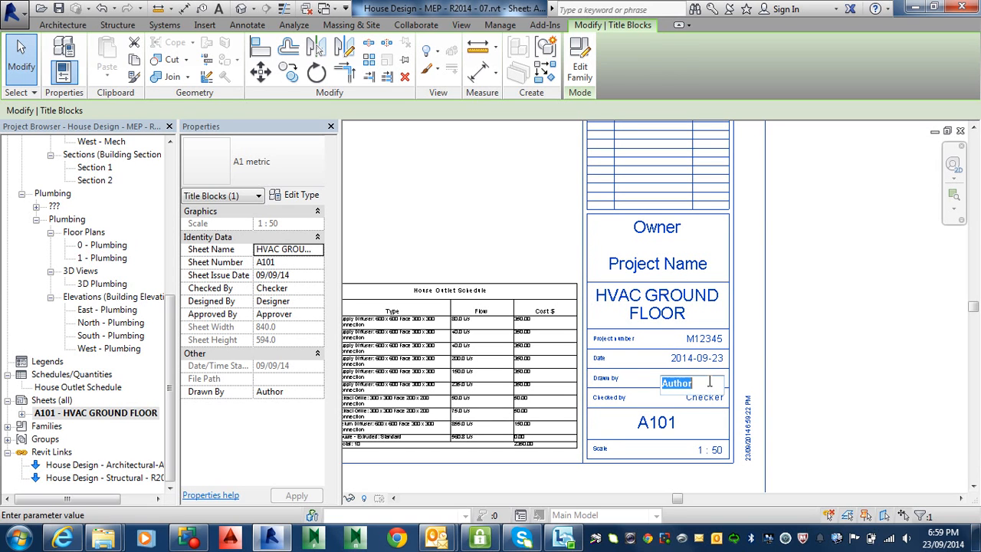
type("AV")
key("Return")
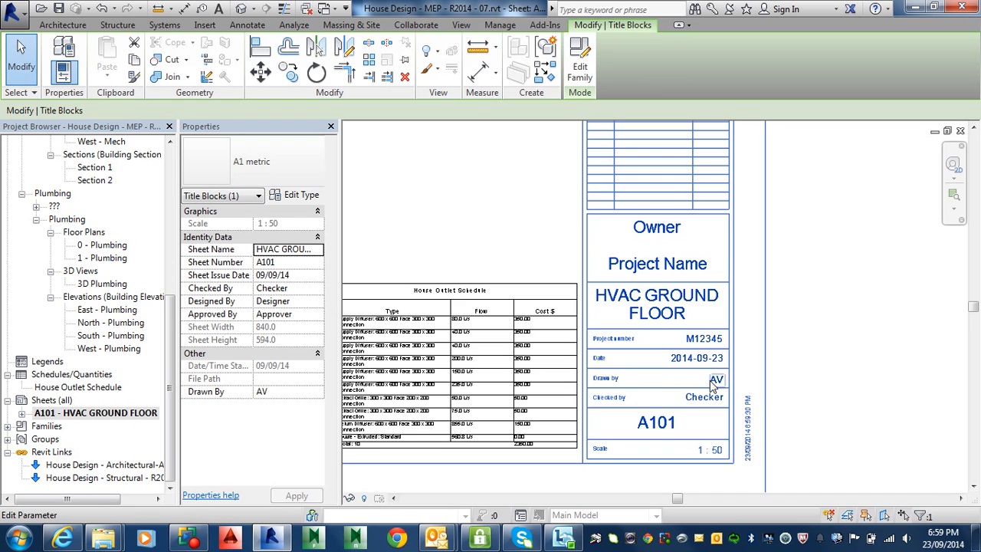
left_click(709, 399)
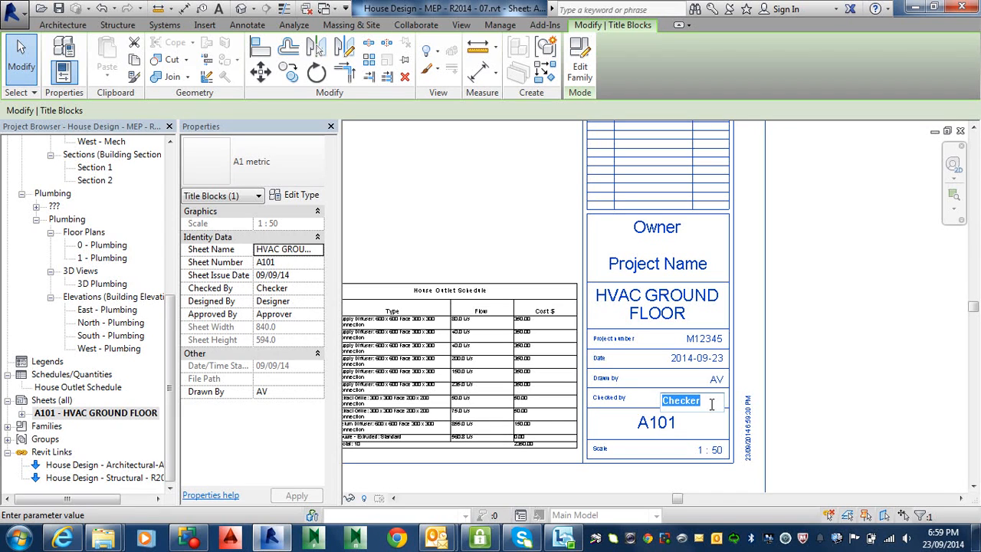
type("HR")
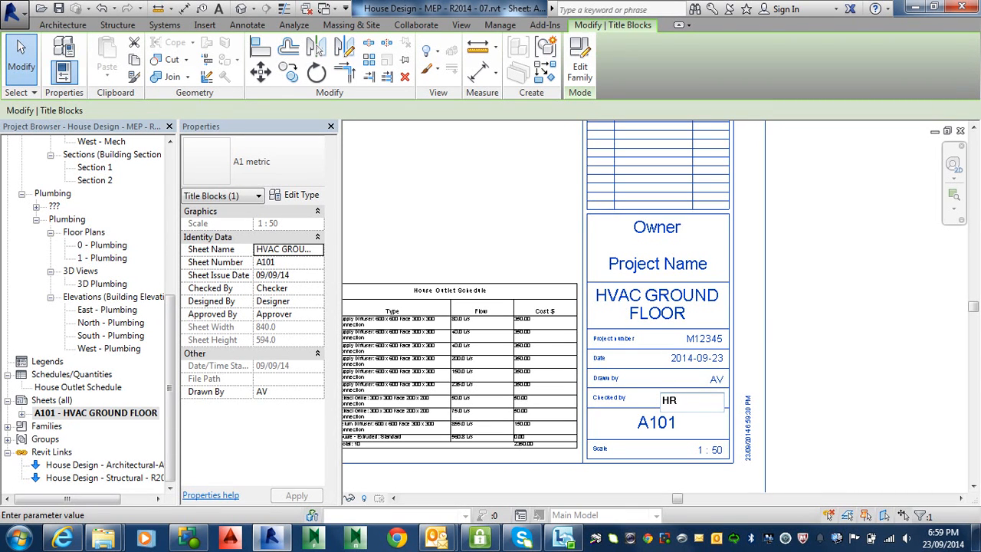
key("Return")
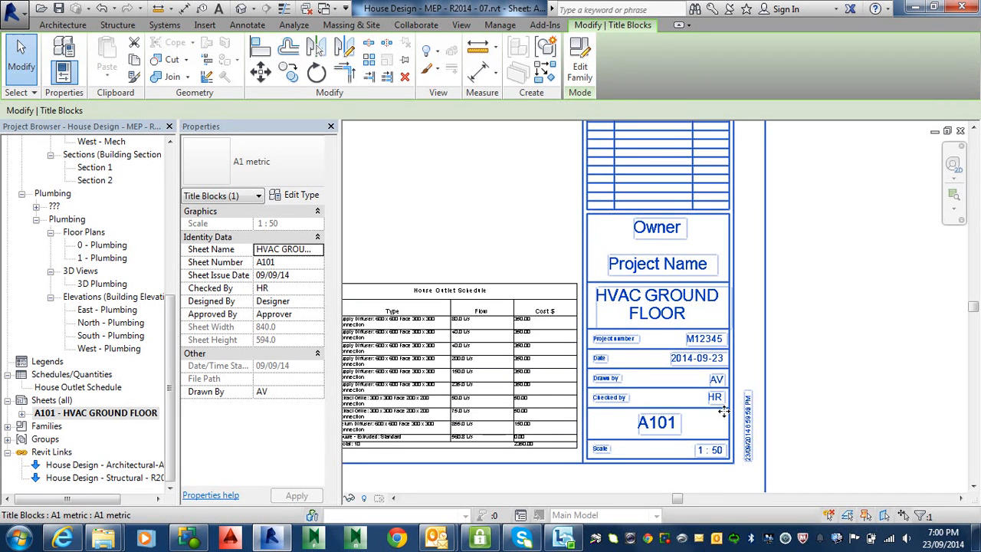
Change the sheet number in the title block to M01.
left_click(672, 424)
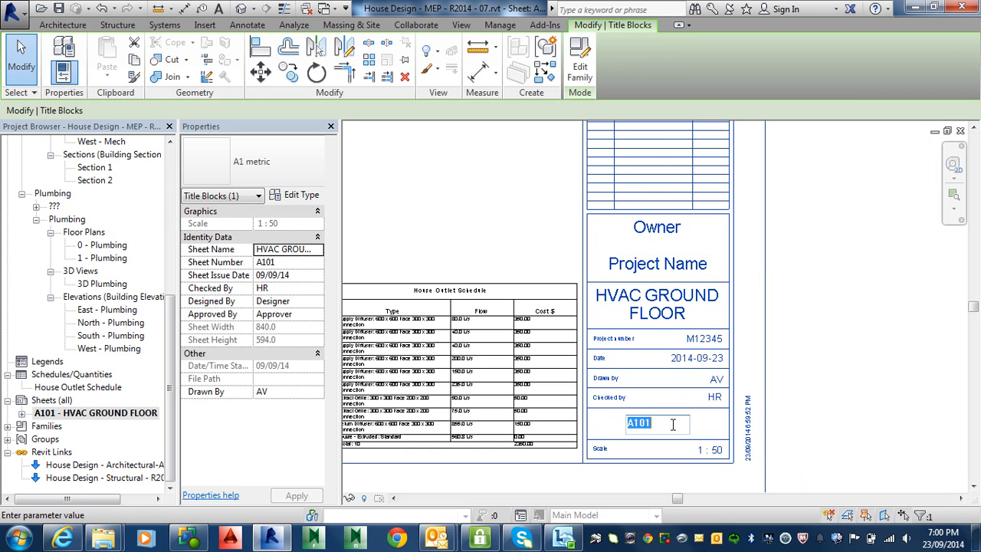
left_click_drag(669, 424, 604, 427)
type("M")
type("10")
type("1")
key("BackSpace")
key("BackSpace")
key("BackSpace")
type("01")
left_click(814, 420)
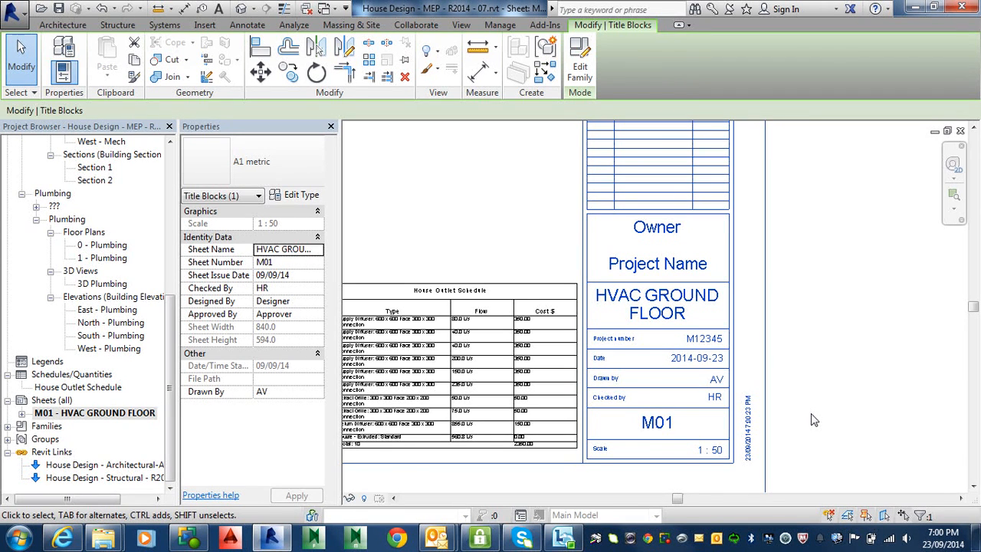
Save the project and deselect the title block.
scroll(725, 449, "up", 3)
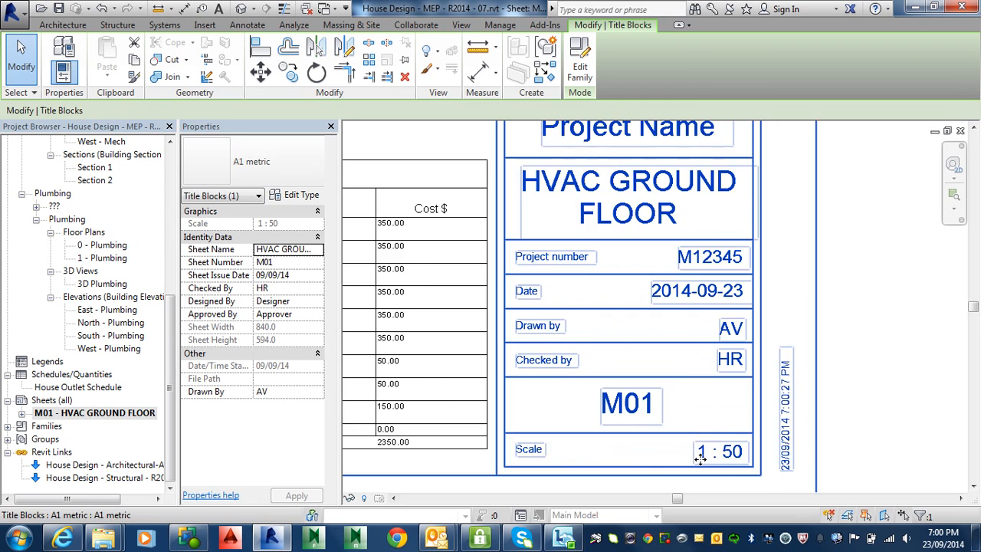
scroll(728, 444, "down", 1)
middle_click_drag(728, 444, 831, 426)
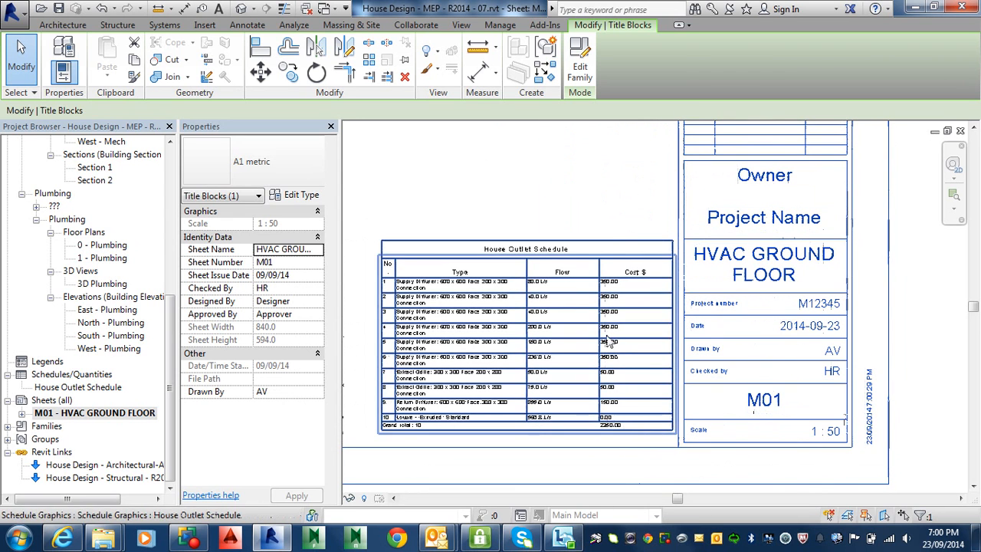
middle_click_drag(596, 320, 641, 348)
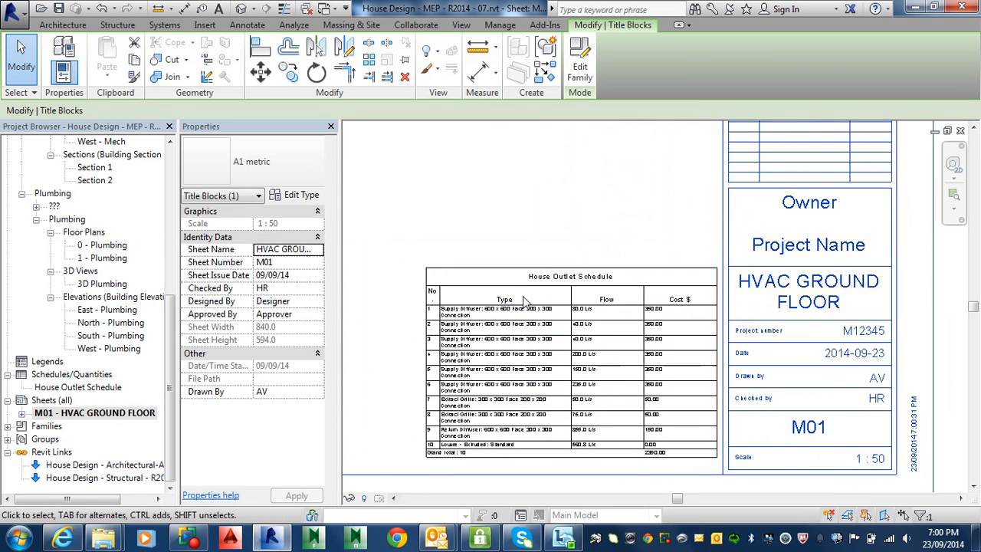
left_click(59, 8)
key("Escape")
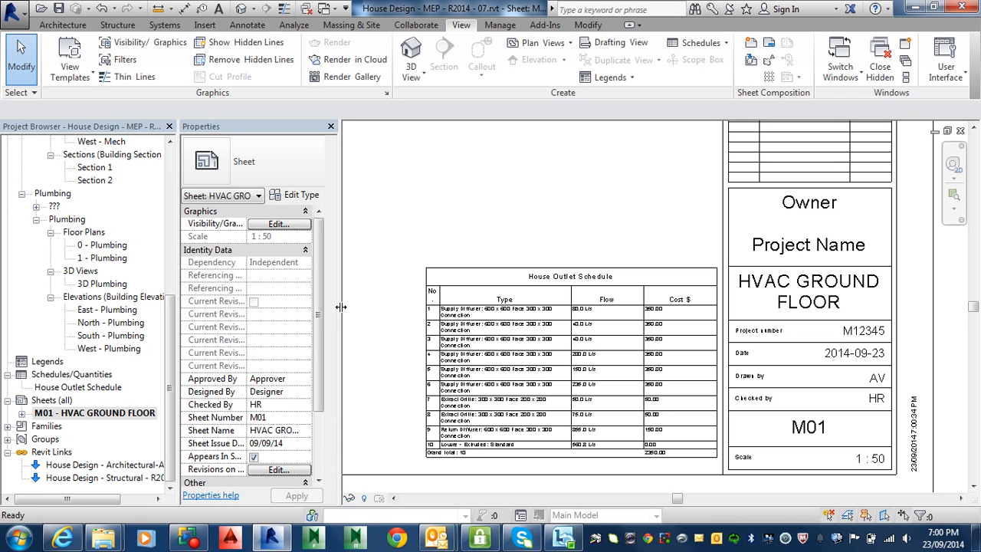
Set the HVAC ground floor viewport's view scale to 1:100 and examine the title block's scale field.
scroll(499, 234, "down", 2)
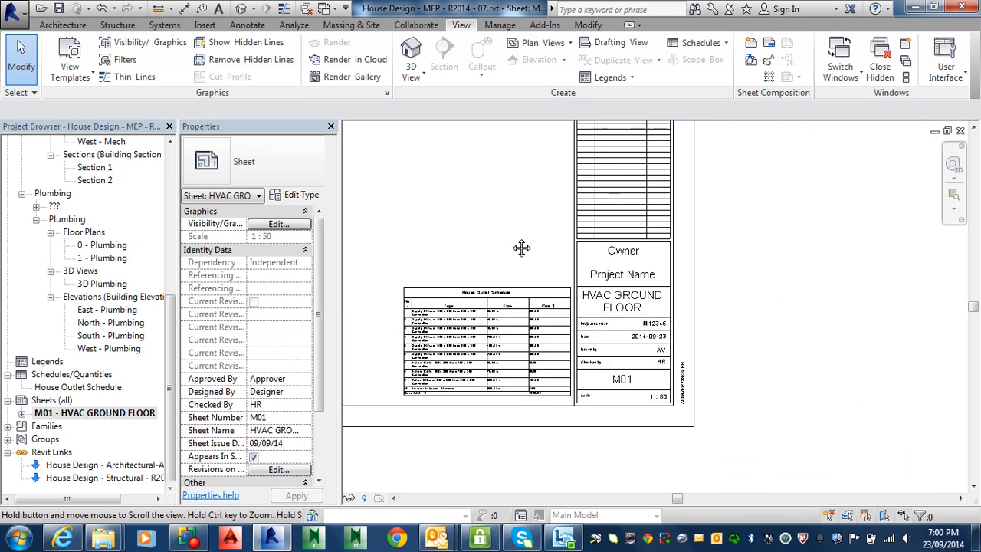
middle_click_drag(522, 248, 821, 335)
left_click(552, 317)
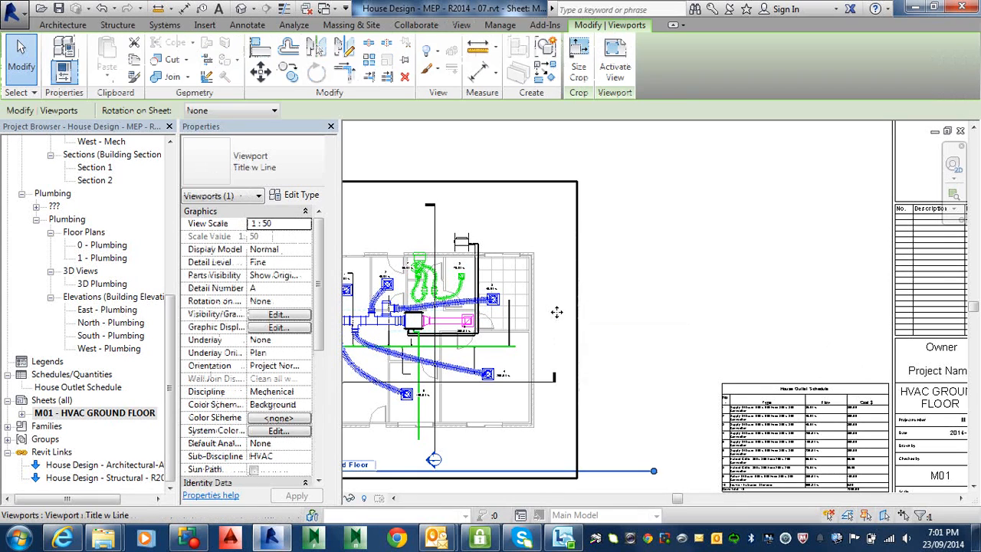
left_click(294, 224)
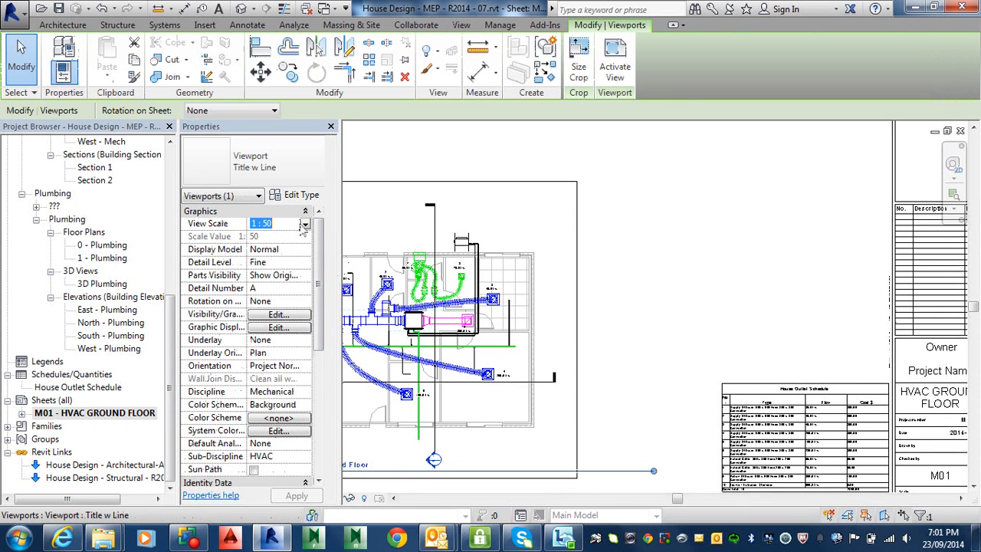
left_click(305, 223)
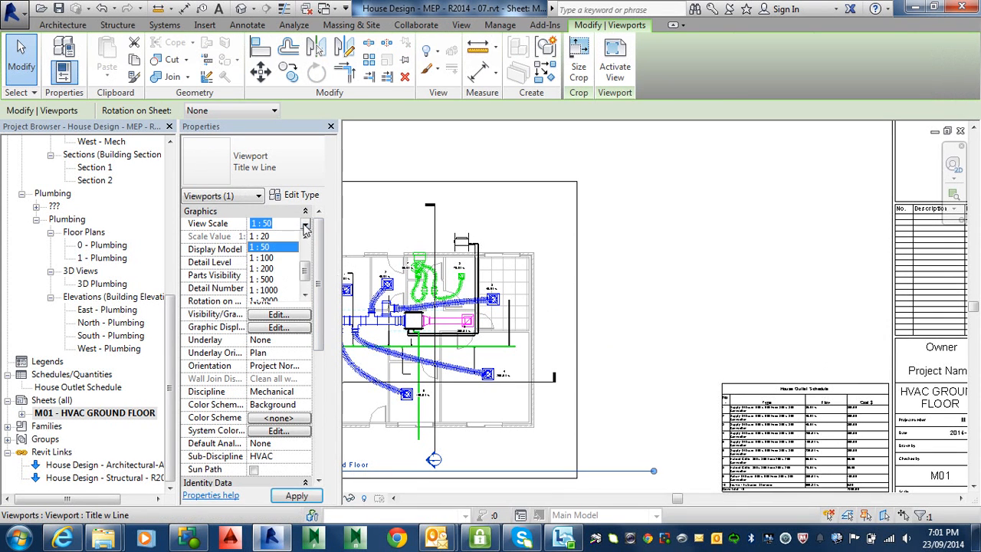
left_click(281, 258)
scroll(683, 377, "down", 2)
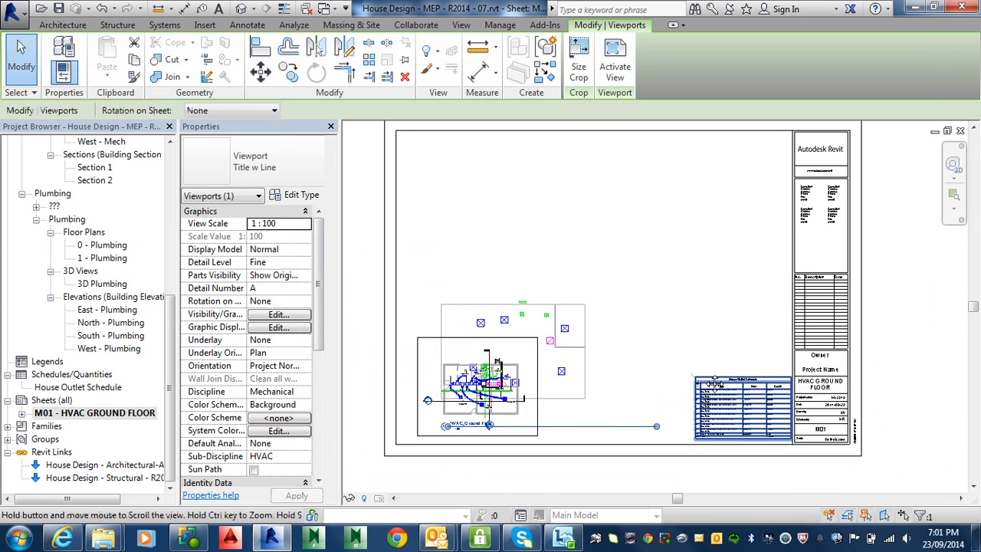
scroll(785, 445, "up", 5)
scroll(785, 444, "up", 1)
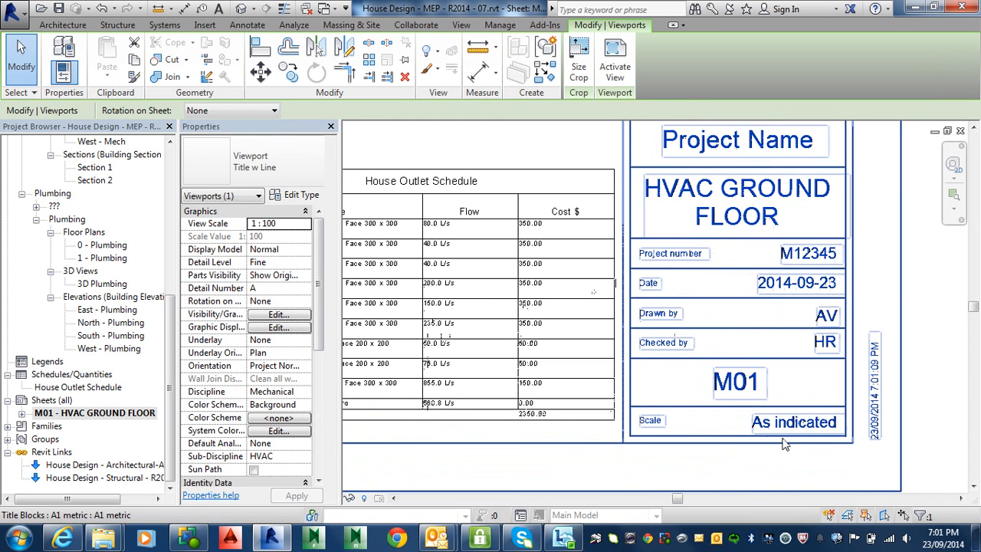
scroll(796, 456, "up", 1)
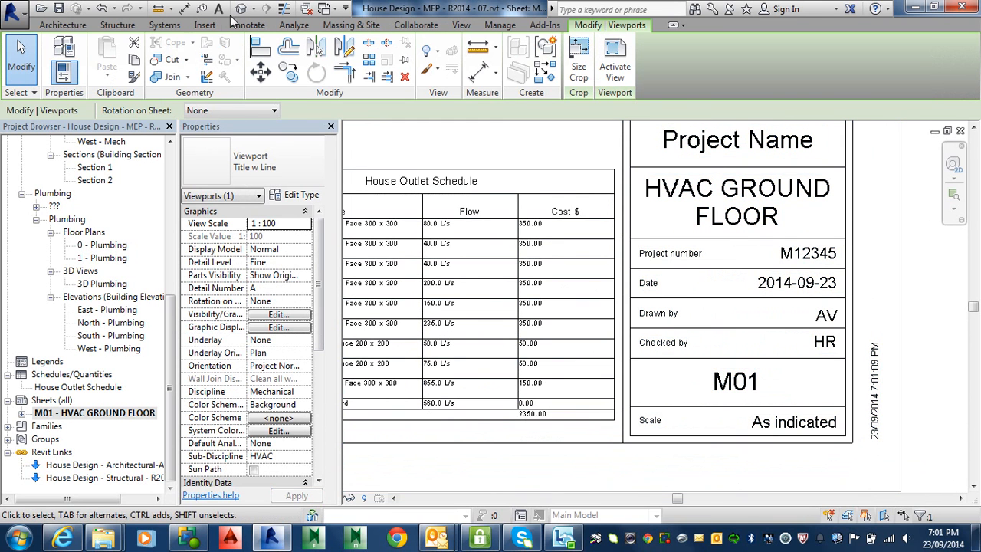
Undo the last view scale change on the HVAC ground floor viewport.
left_click(102, 9)
scroll(469, 286, "down", 4)
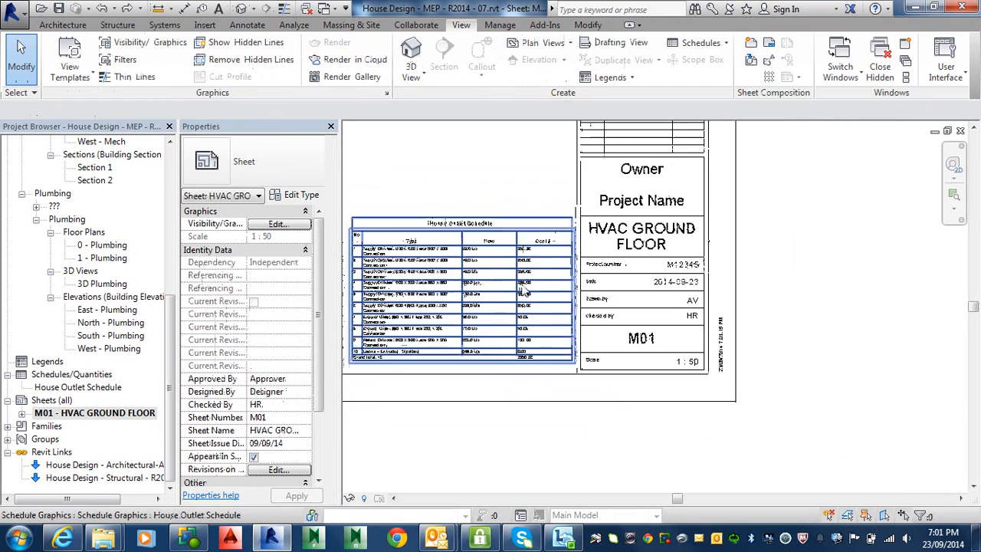
scroll(692, 349, "down", 1)
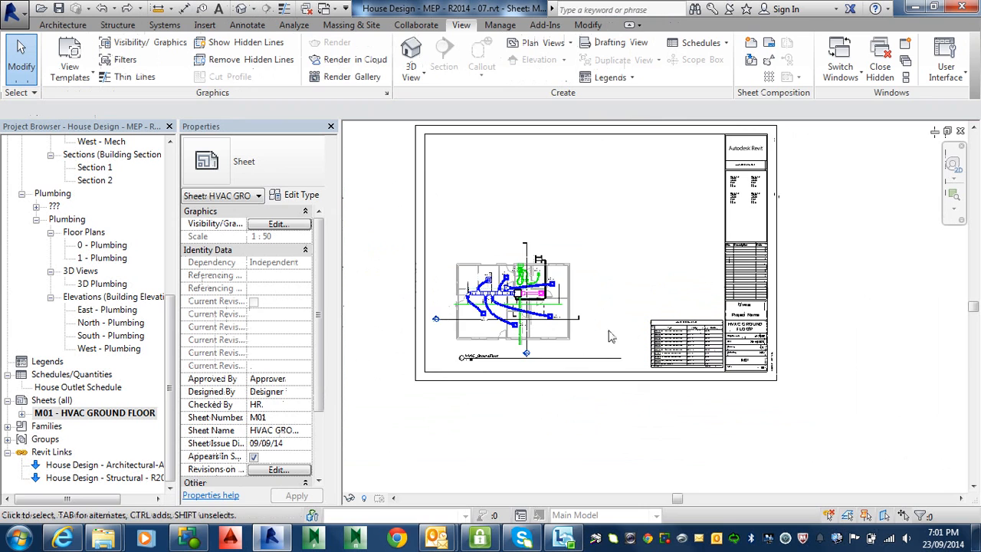
scroll(582, 357, "down", 4)
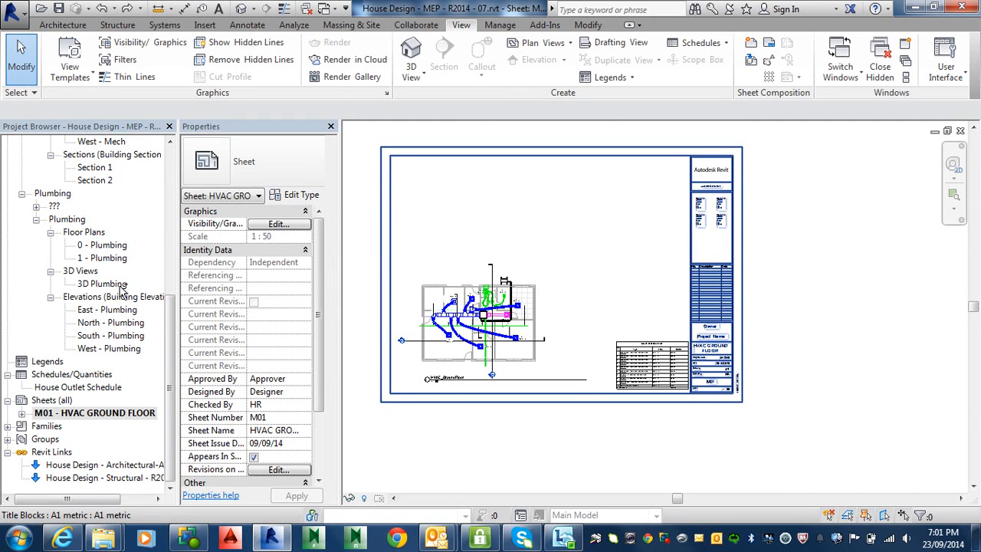
Replace the Owner text in the title block with TAFE SA.
key("alt")
scroll(709, 318, "up", 5)
left_click(730, 372)
left_click(732, 372)
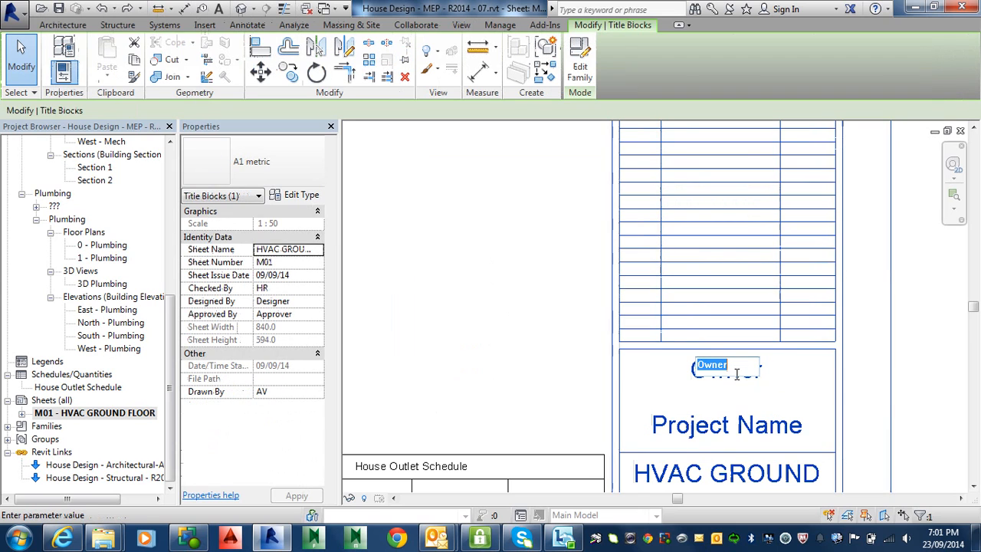
type("TA")
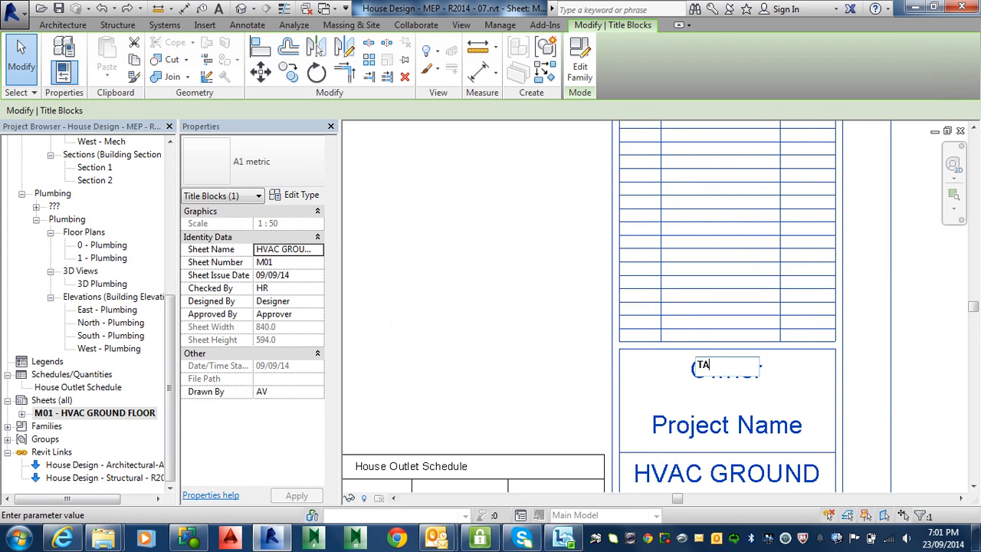
type("FE SA")
Replace the Project Name text in the title block with STAGE 3 in capitals.
left_click(746, 430)
left_click(747, 430)
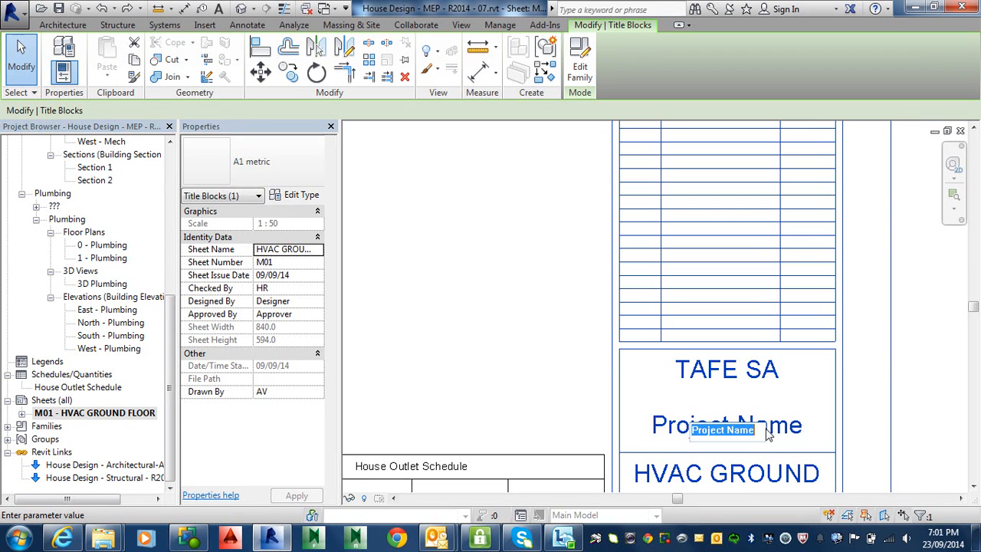
key("BackSpace")
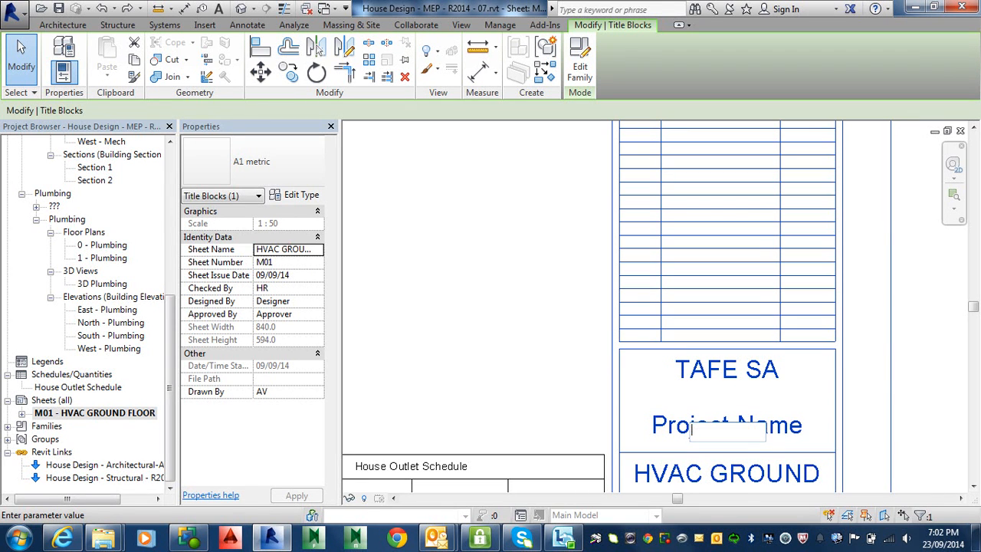
key("Caps_Lock")
type("STAGE 3")
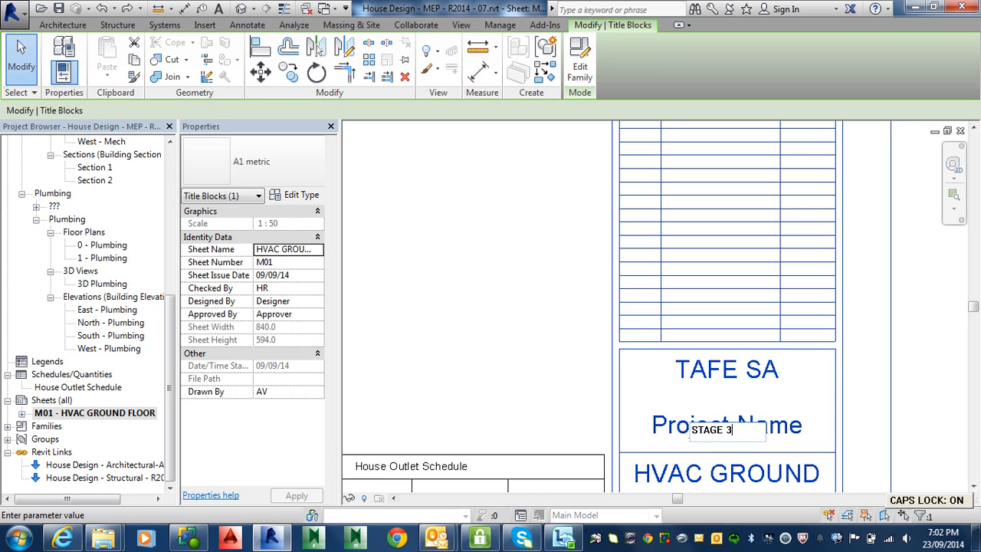
left_click(871, 398)
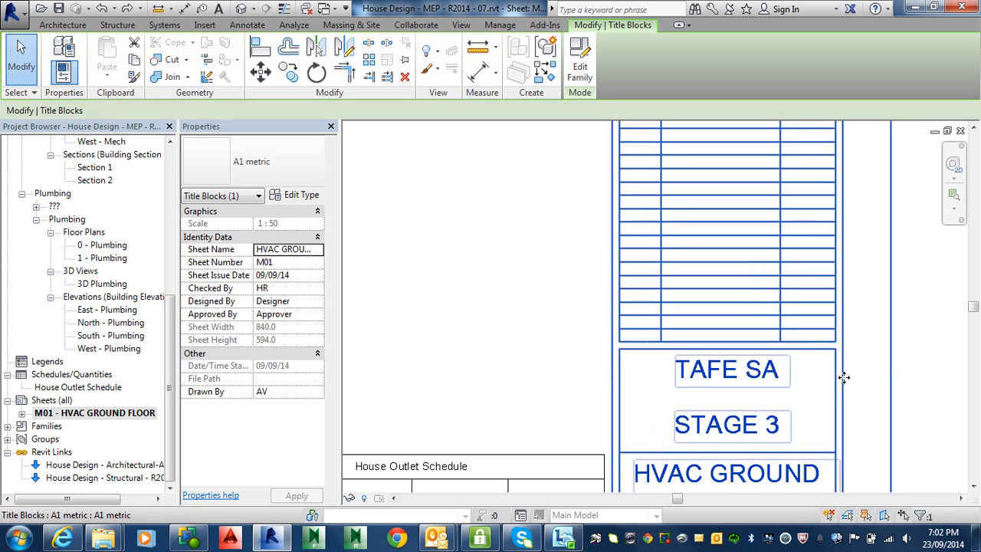
Set the project name below TAFE SA in the title block to MEP HOUSE.
scroll(838, 352, "down", 2)
scroll(837, 353, "down", 1)
middle_click_drag(834, 351, 792, 248)
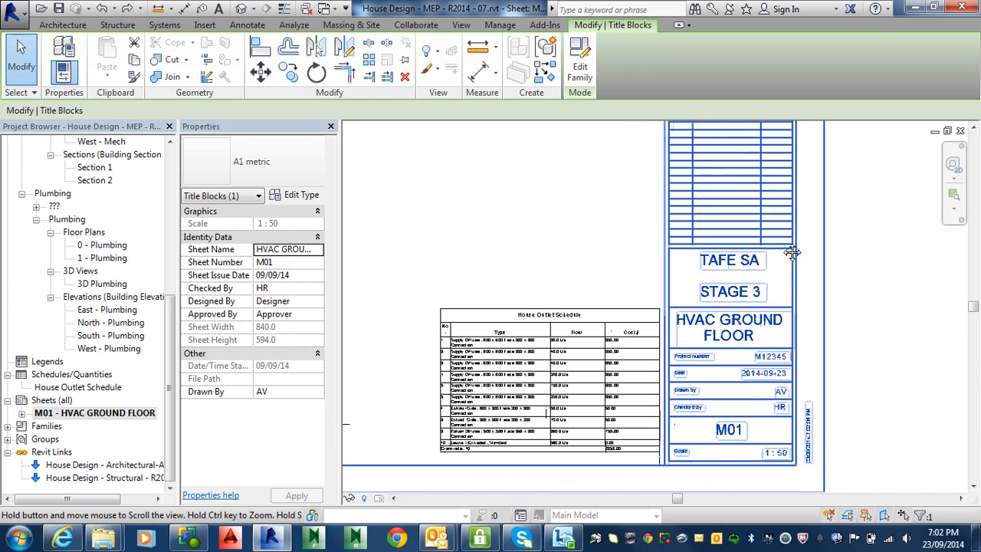
middle_click_drag(740, 399, 751, 373)
middle_click_drag(676, 364, 723, 398)
middle_click_drag(810, 301, 807, 328)
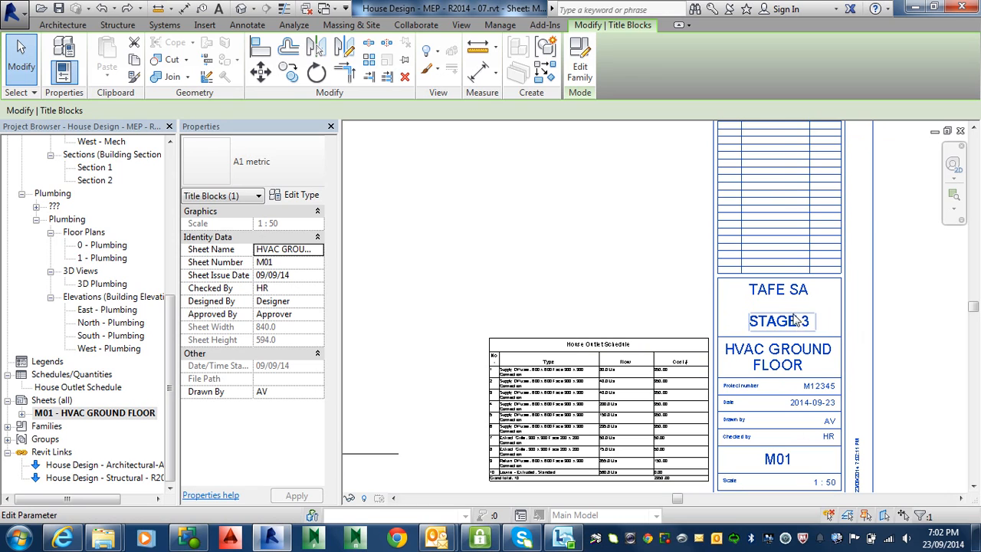
left_click(794, 317)
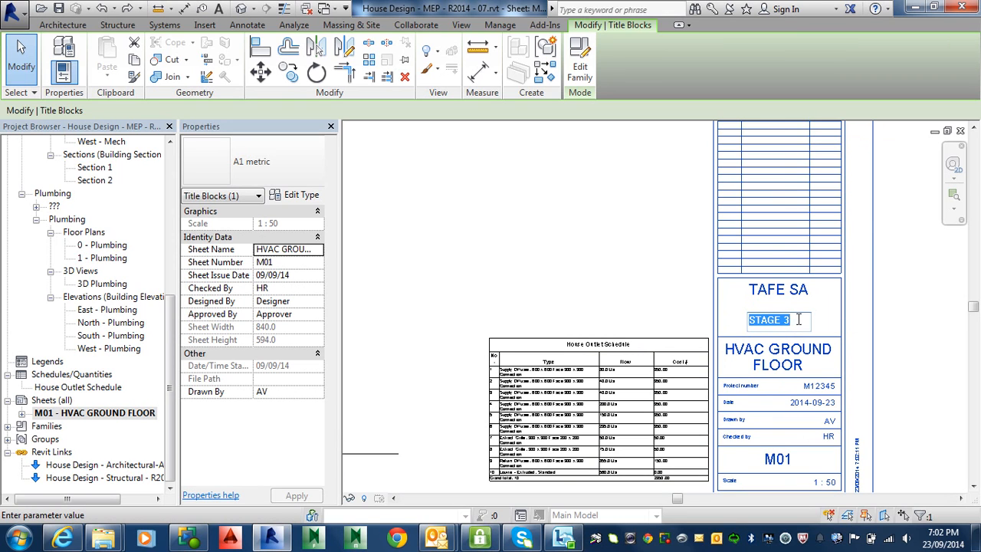
type("MEP")
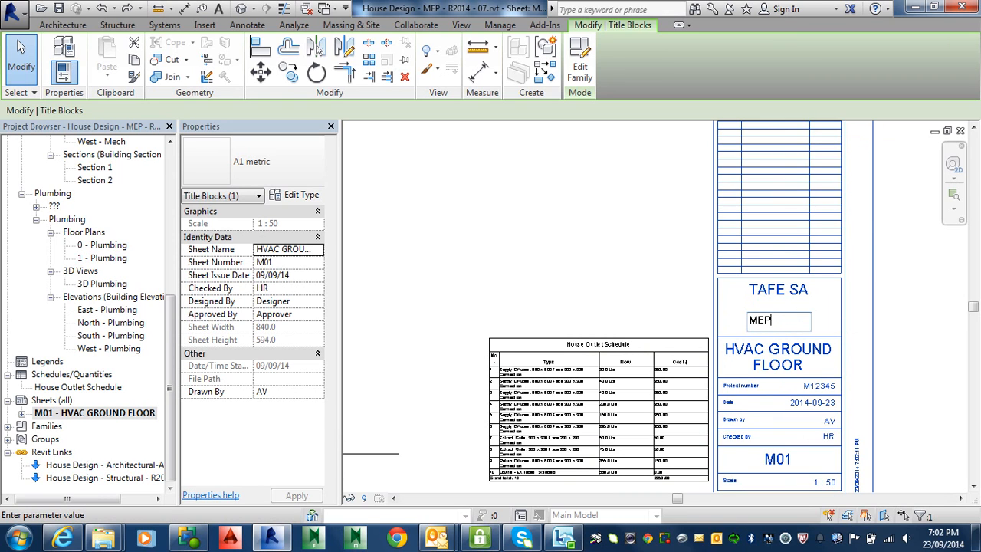
type(" HOUSE")
left_click(898, 339)
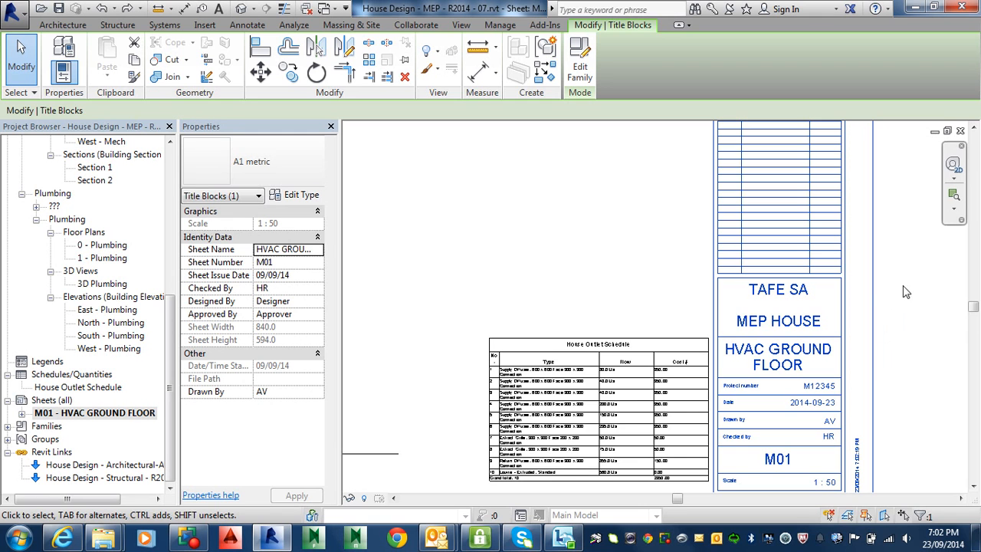
Open the A1 metric title block family for editing from its consultant text and close it without saving.
middle_click_drag(889, 351, 827, 490)
middle_click_drag(779, 271, 756, 301)
middle_click_drag(668, 351, 756, 263)
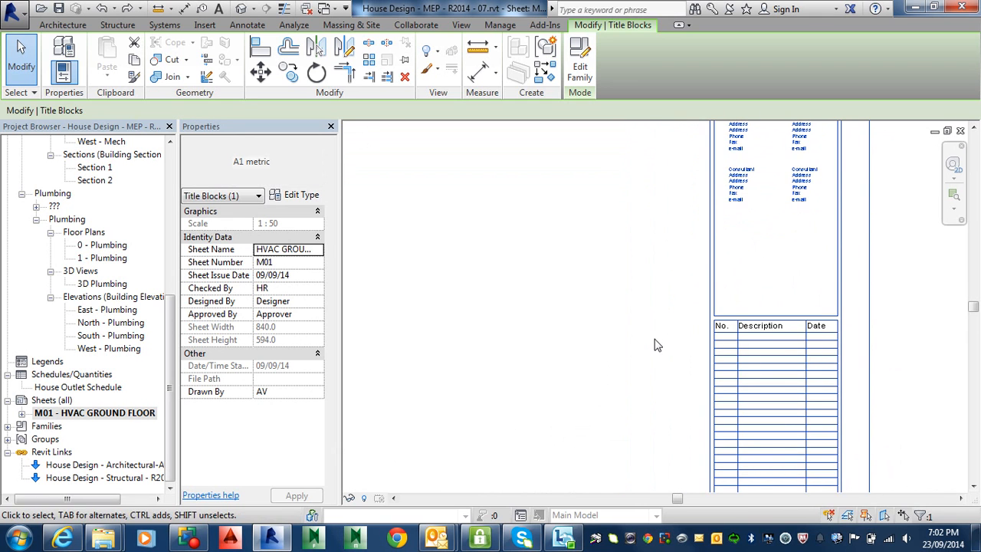
scroll(652, 359, "down", 3)
middle_click_drag(653, 359, 679, 417)
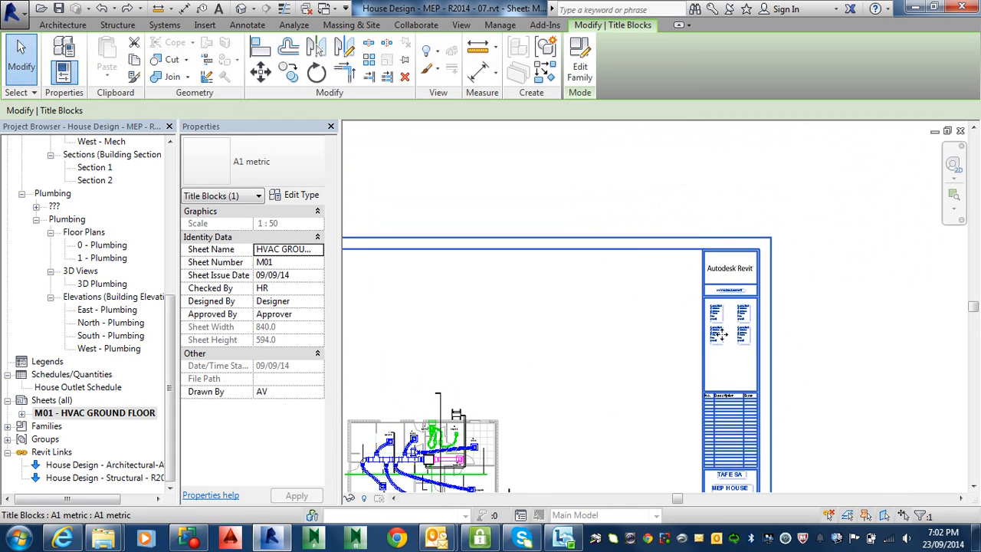
scroll(712, 336, "up", 2)
scroll(711, 335, "up", 4)
middle_click_drag(728, 325, 658, 371)
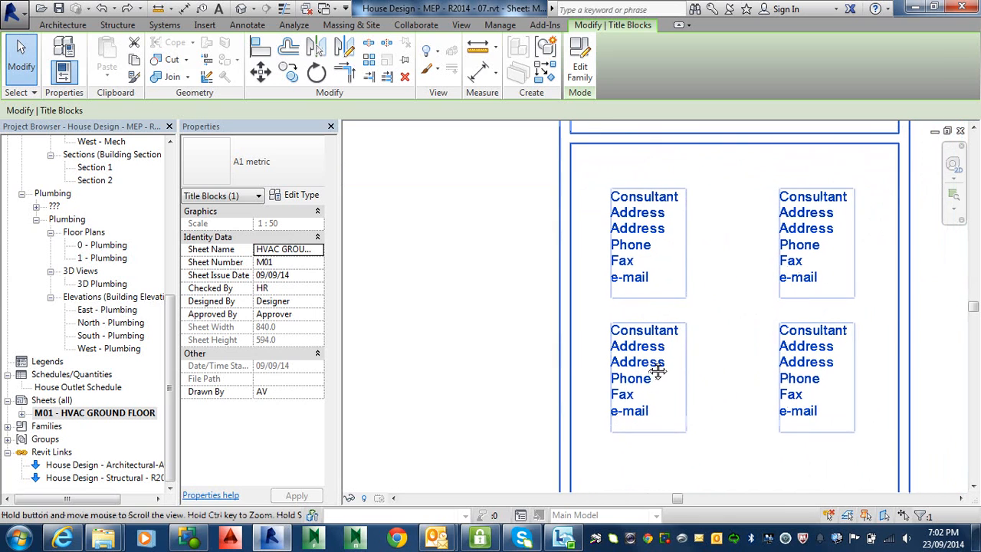
double_click(644, 245)
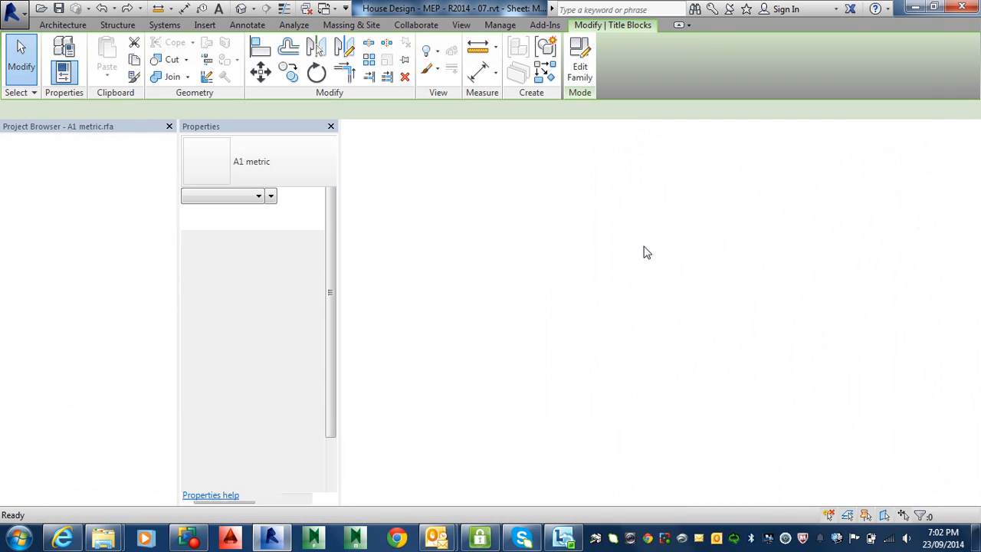
left_click(961, 131)
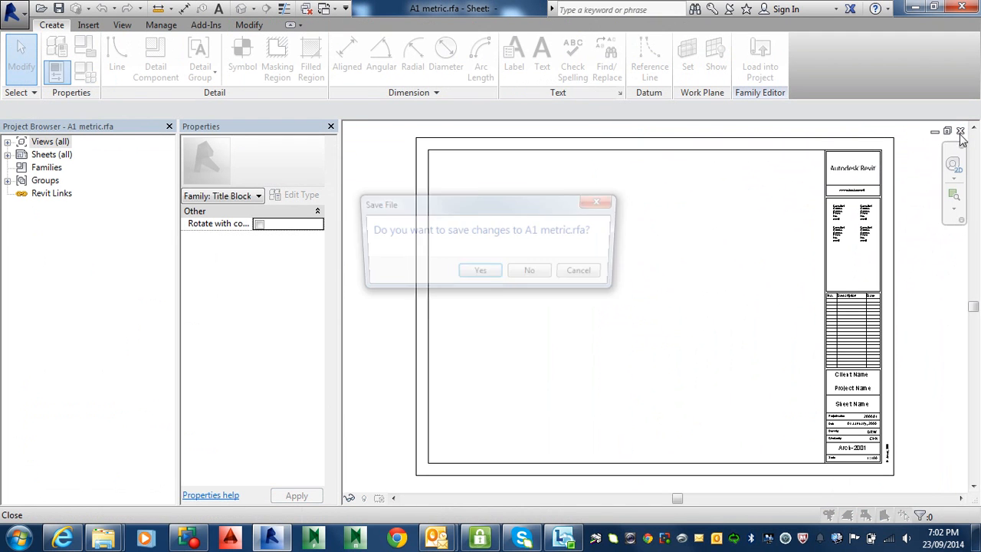
left_click(533, 275)
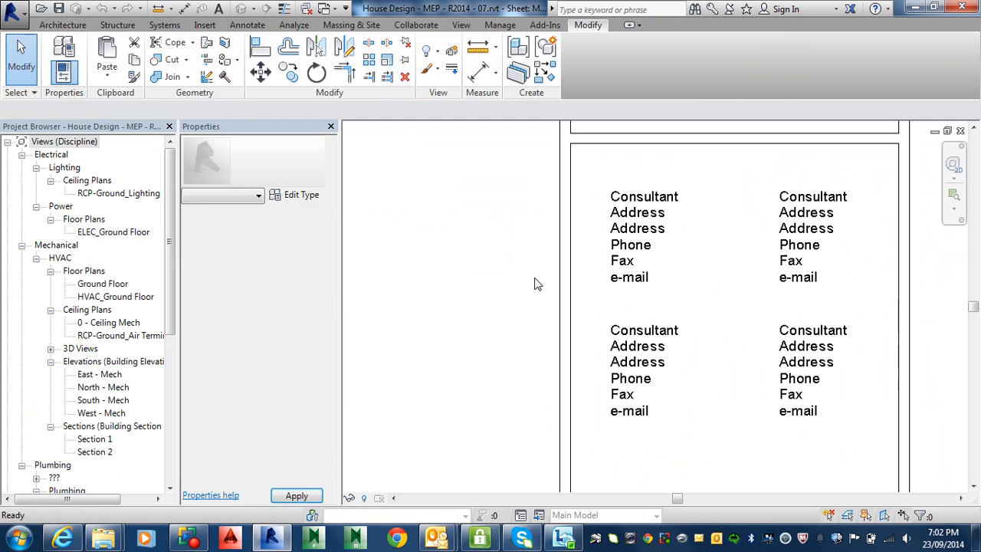
left_click(652, 245)
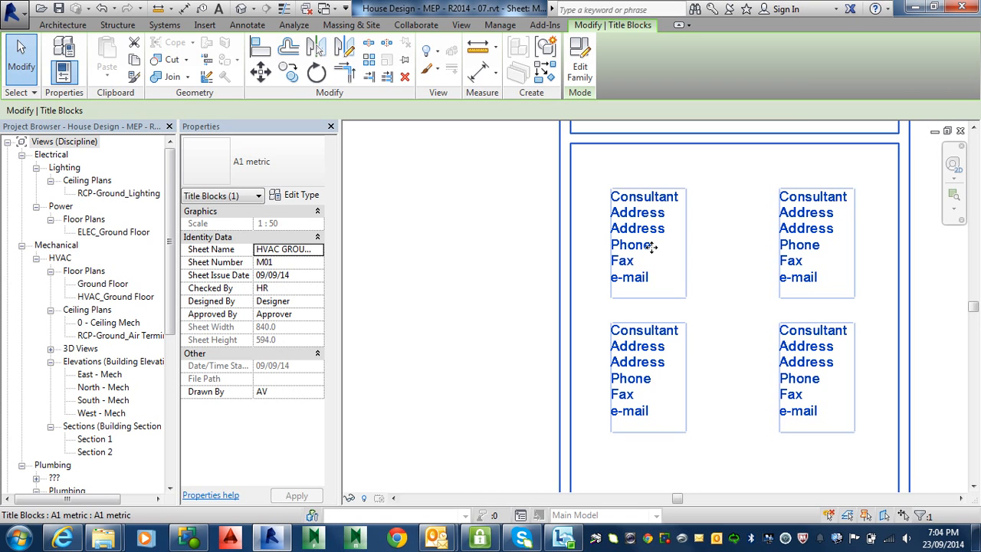
scroll(581, 225, "down", 4)
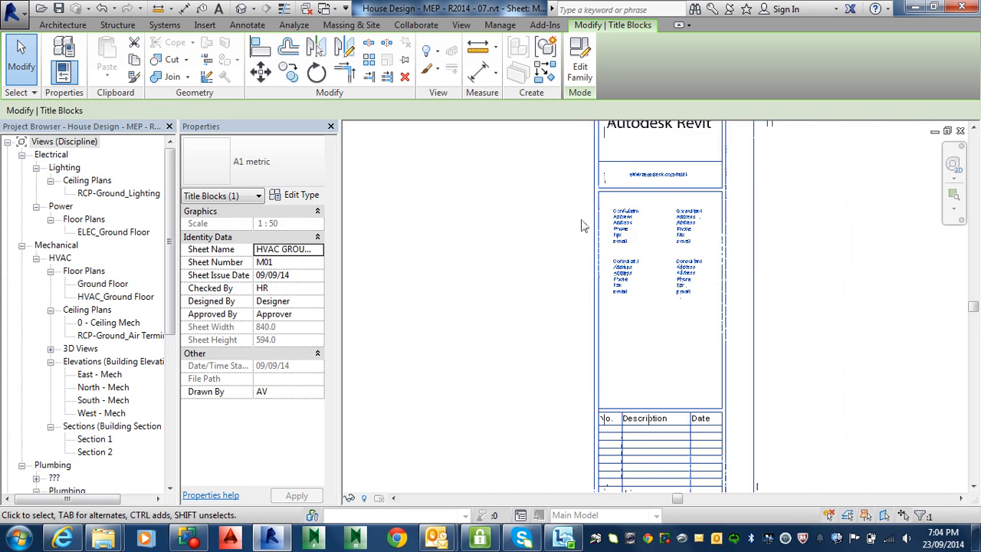
Examine the HVAC ground floor plan and its air terminal tags as placed on sheet M01.
scroll(581, 226, "down", 2)
middle_click_drag(519, 325, 754, 301)
scroll(506, 329, "up", 10)
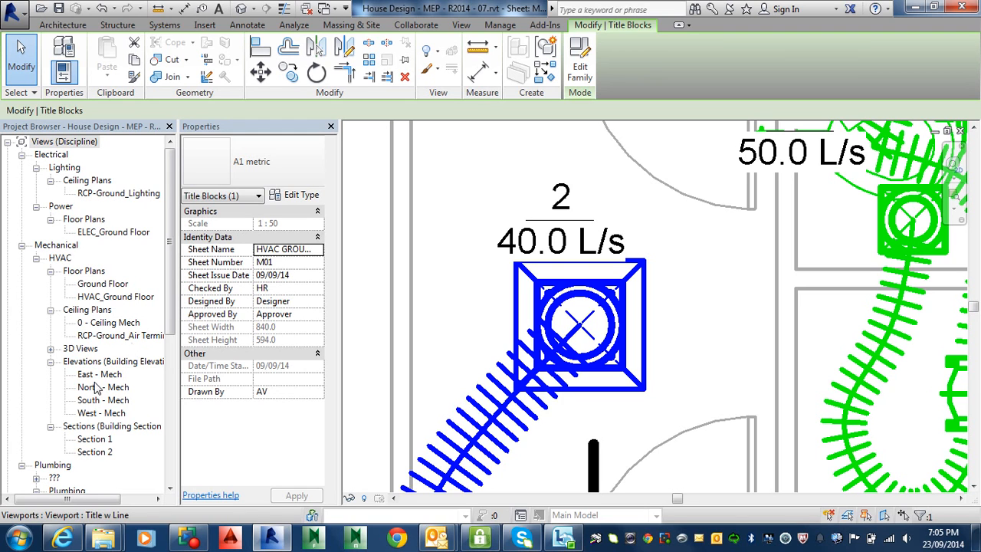
left_click(86, 143)
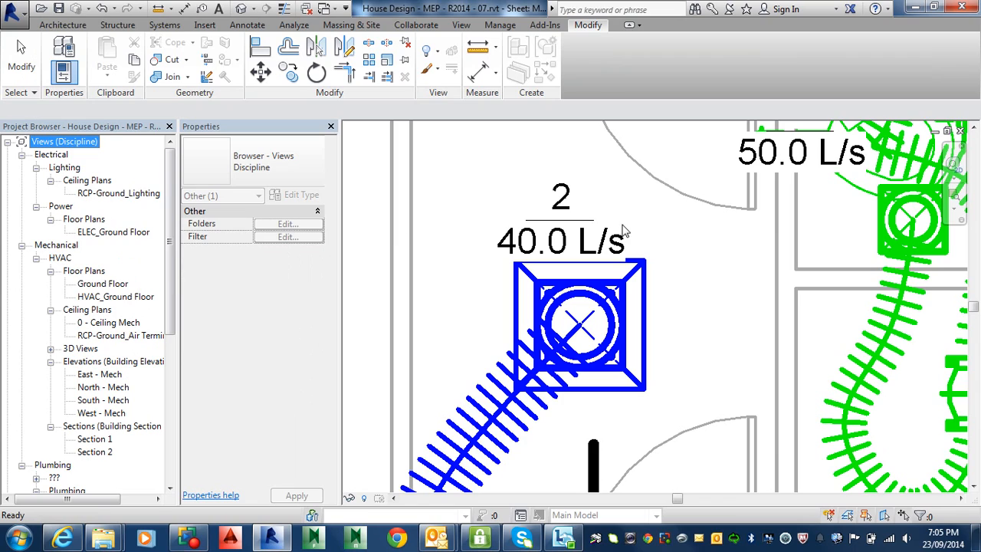
left_click(690, 225)
scroll(690, 225, "down", 1)
scroll(690, 225, "down", 5)
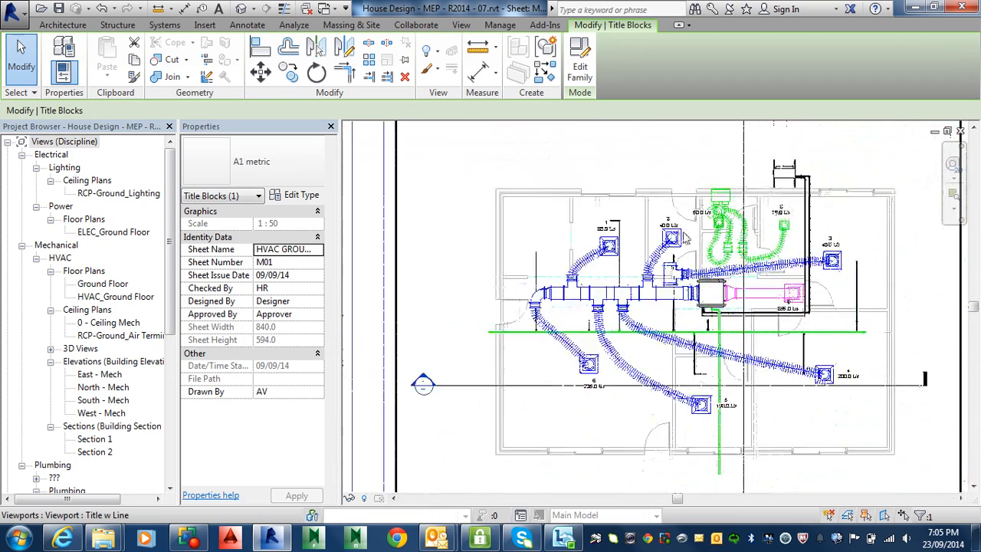
key("Escape")
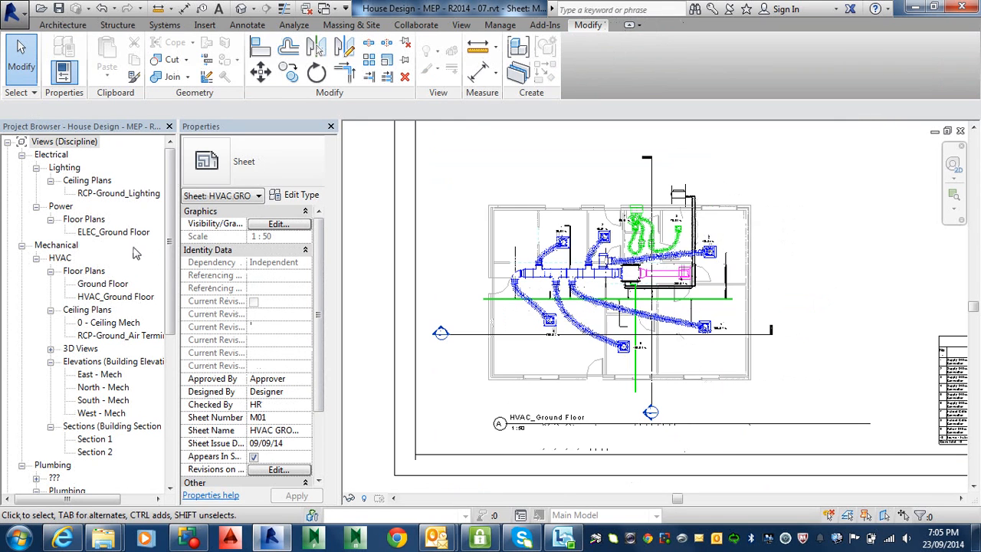
Open the HVAC_Ground Floor floor plan view from the mechanical views and examine the tagged air terminals around the main duct.
left_click(87, 144)
scroll(99, 246, "down", 1)
scroll(102, 244, "down", 2)
scroll(103, 230, "up", 2)
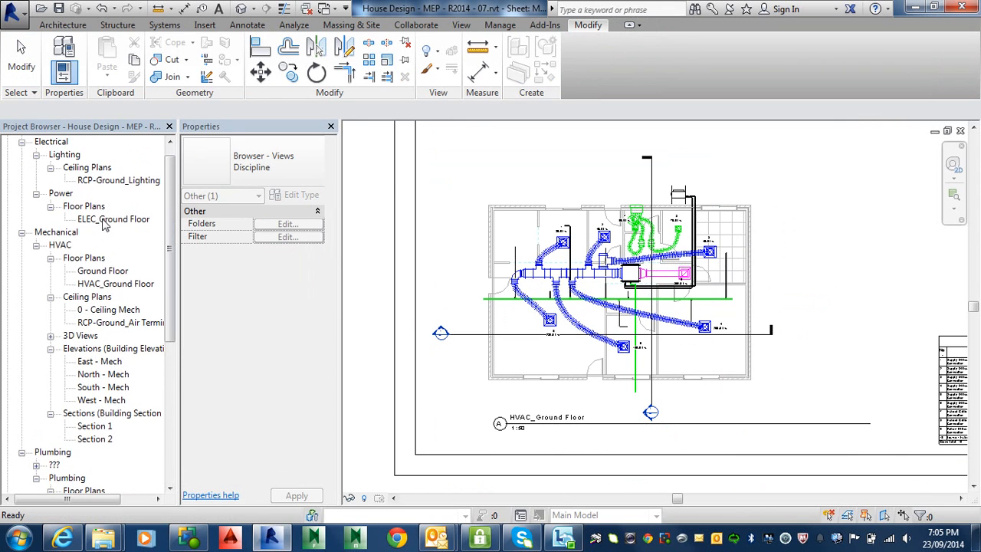
left_click(118, 183)
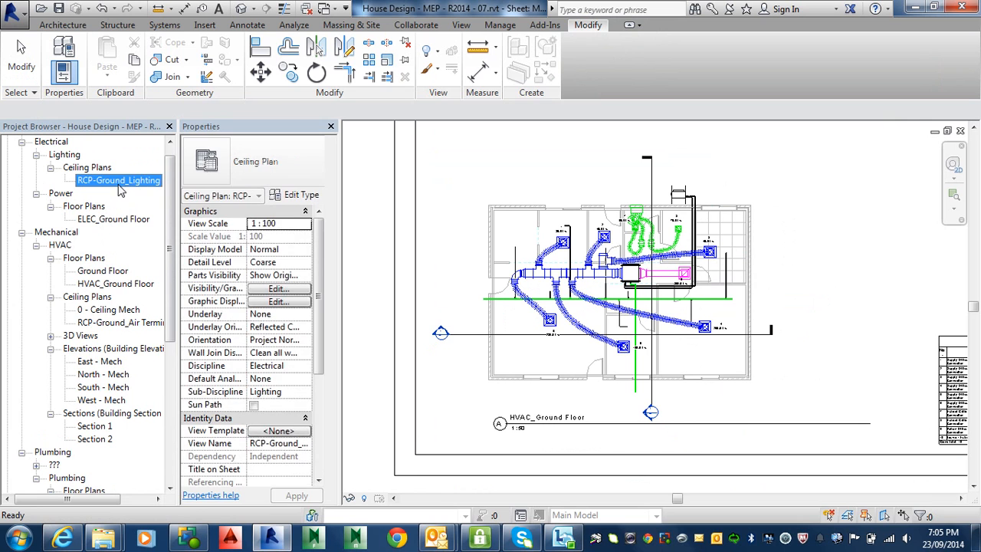
double_click(117, 284)
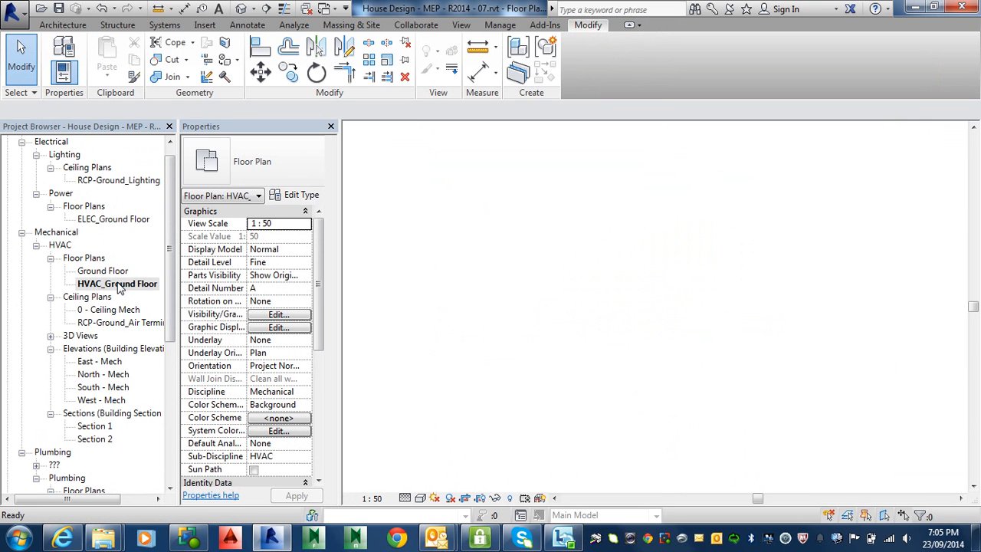
scroll(506, 215, "up", 5)
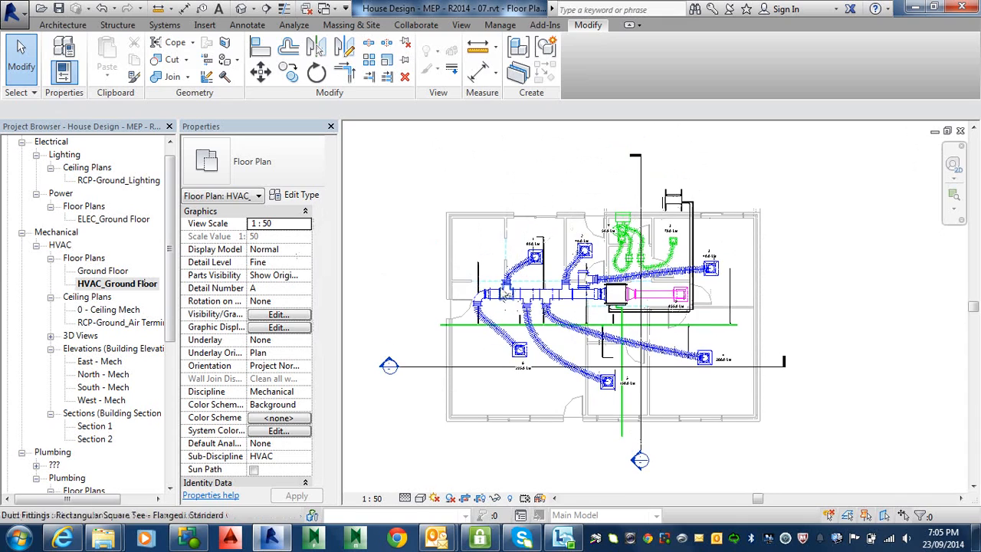
scroll(546, 255, "up", 2)
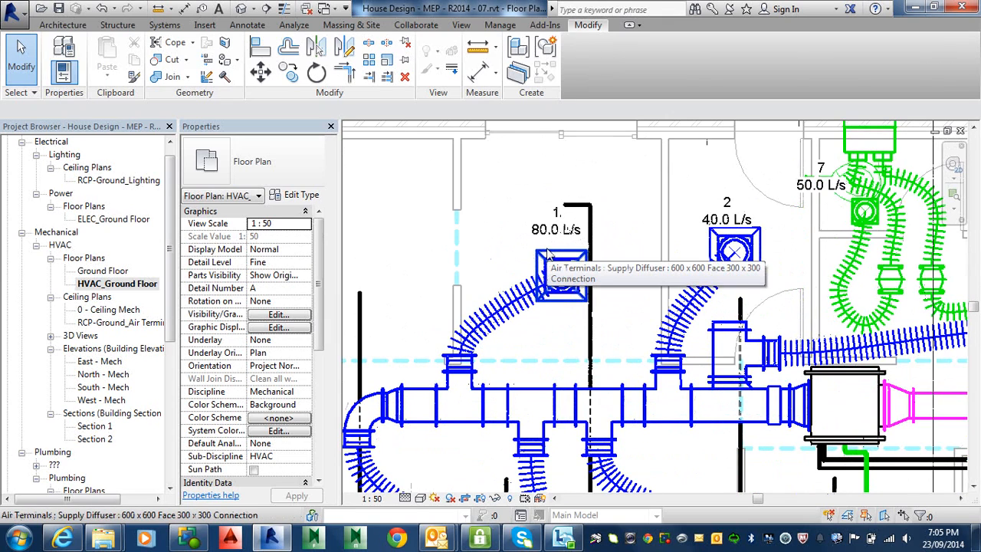
Open the Supply Diffuser family of air terminal 1 for editing and close it without changes.
double_click(548, 254)
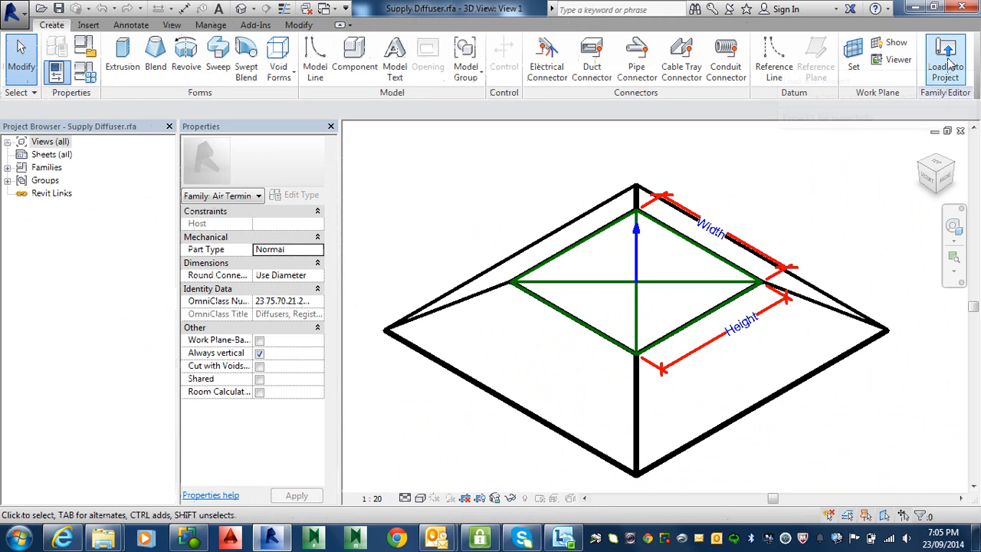
left_click(960, 131)
left_click(533, 281)
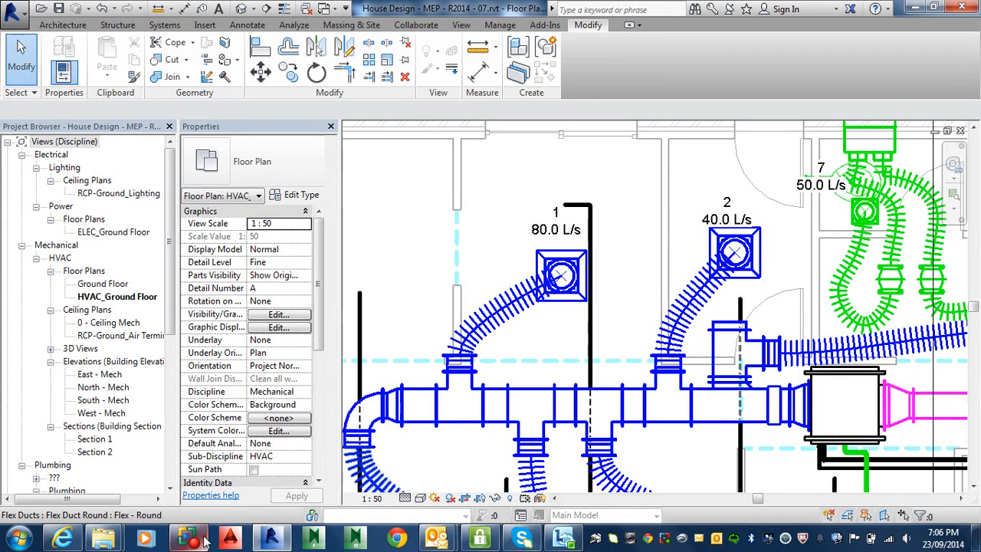
mouse_move(205, 542)
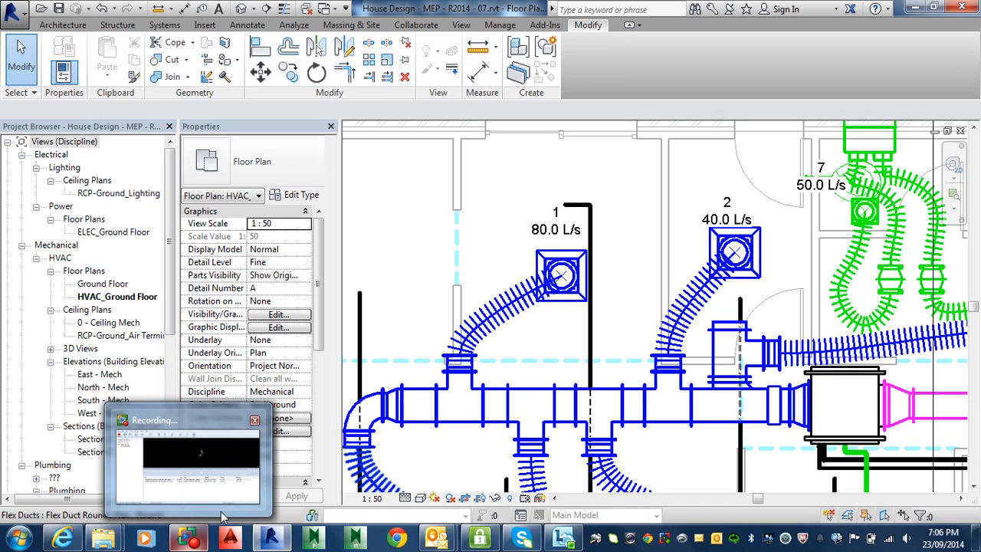
key("alt")
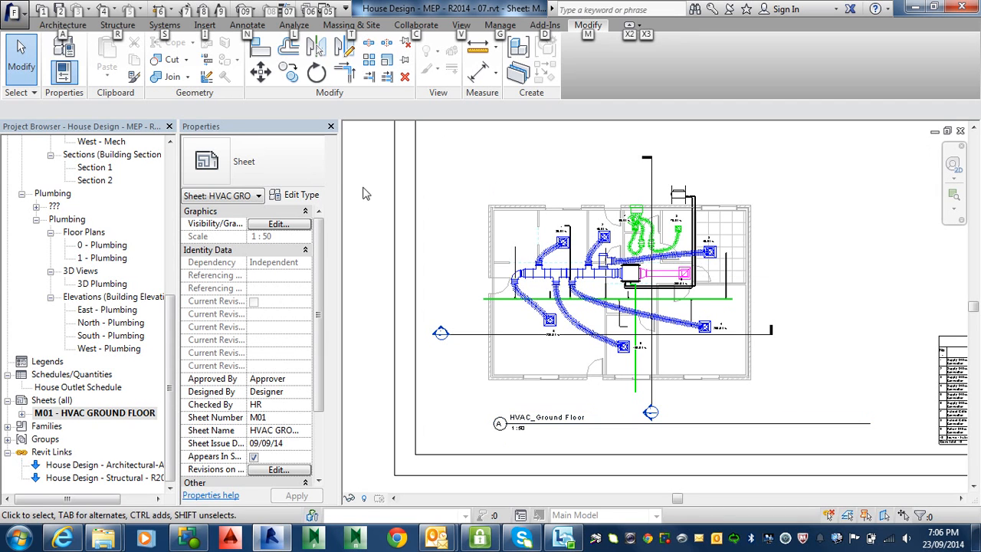
Switch from the HVAC ground floor sheet to the HVAC_Ground Floor floor plan view.
left_click(96, 284)
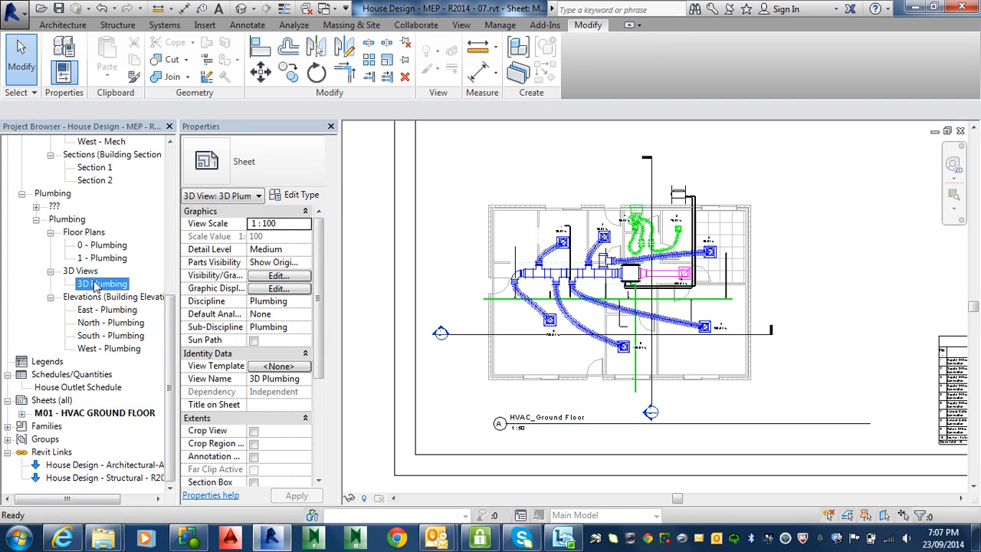
scroll(97, 263, "up", 1)
scroll(97, 263, "up", 6)
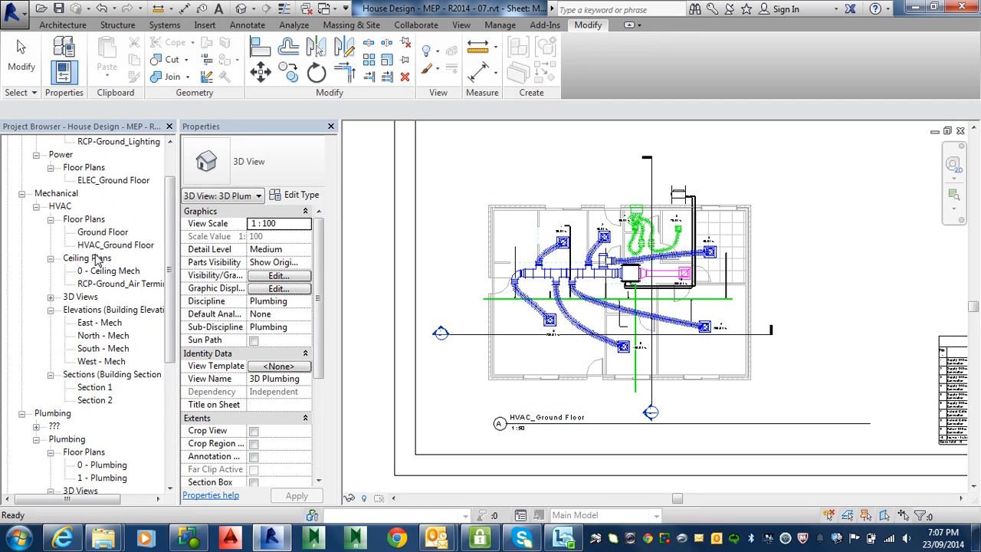
double_click(100, 284)
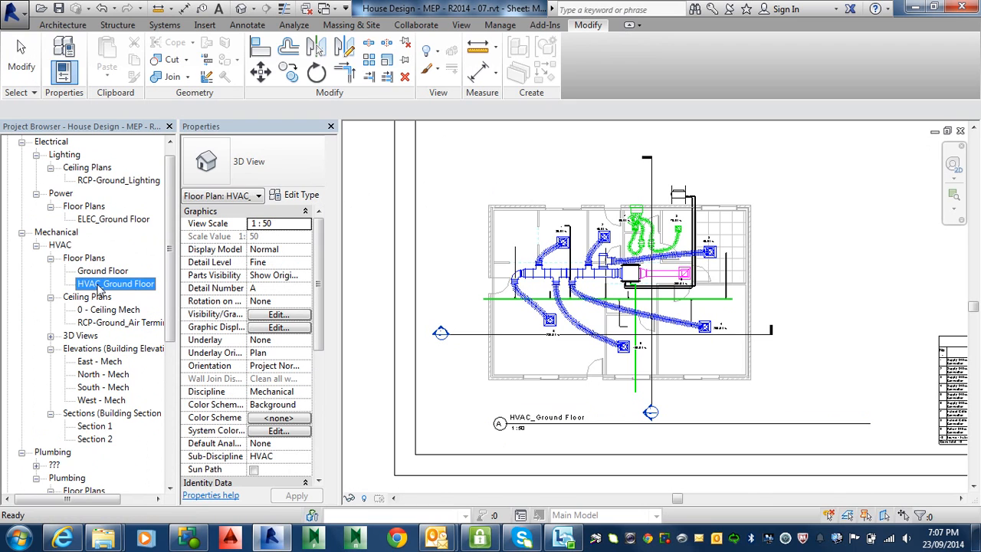
scroll(602, 295, "down", 5)
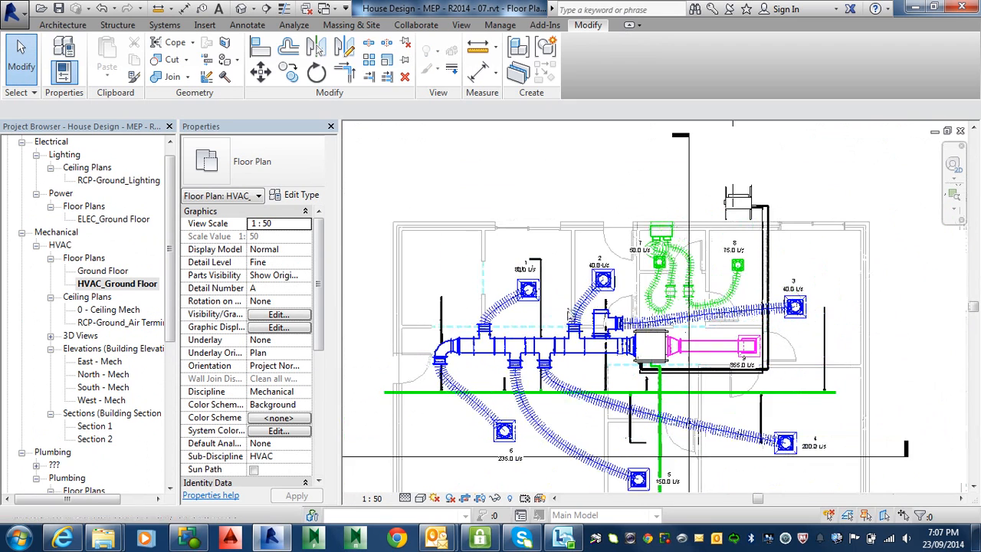
middle_click_drag(600, 298, 606, 285)
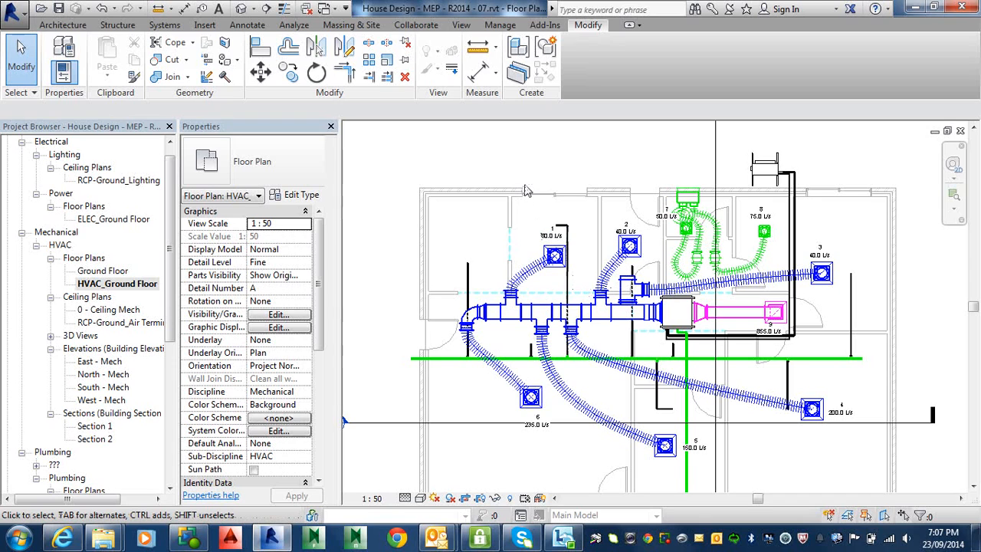
Tag the main supply duct segment just before the branch to diffuser 2 by category, with a horizontal size tag and attached leader.
left_click(246, 24)
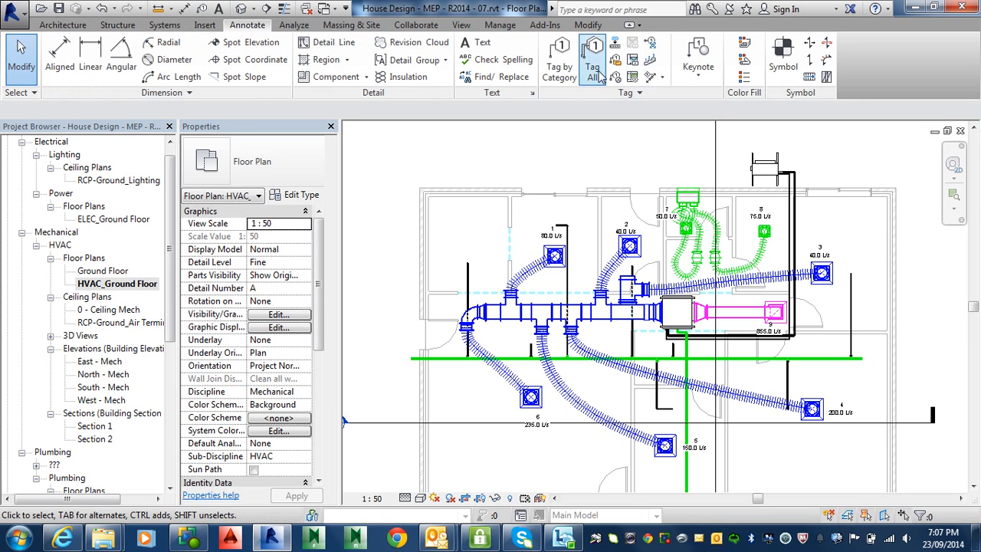
left_click(563, 70)
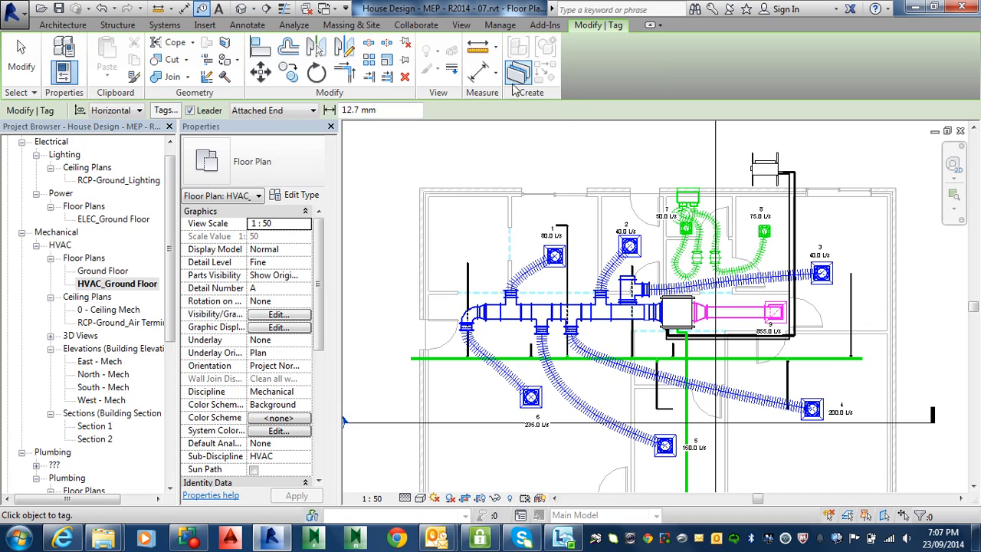
scroll(576, 298, "up", 4)
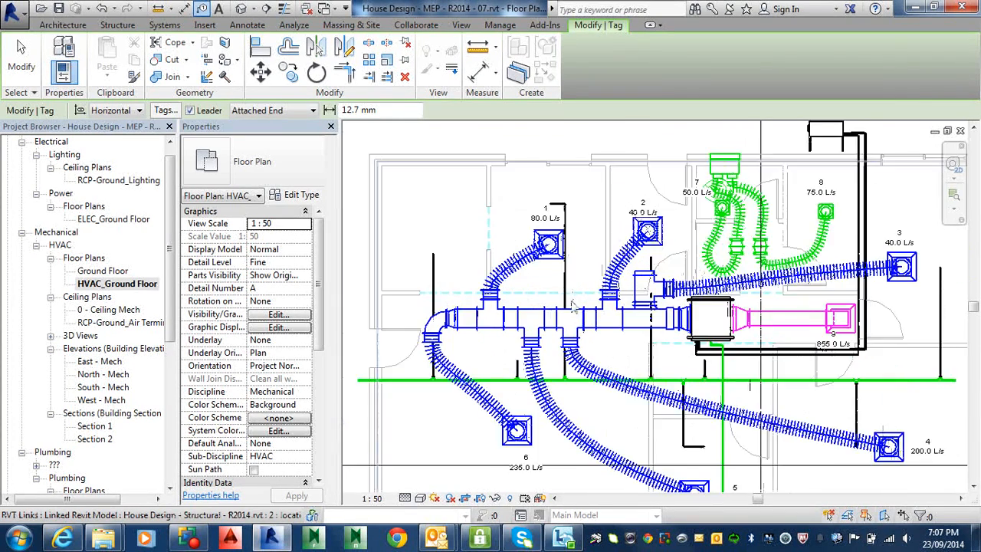
mouse_move(192, 543)
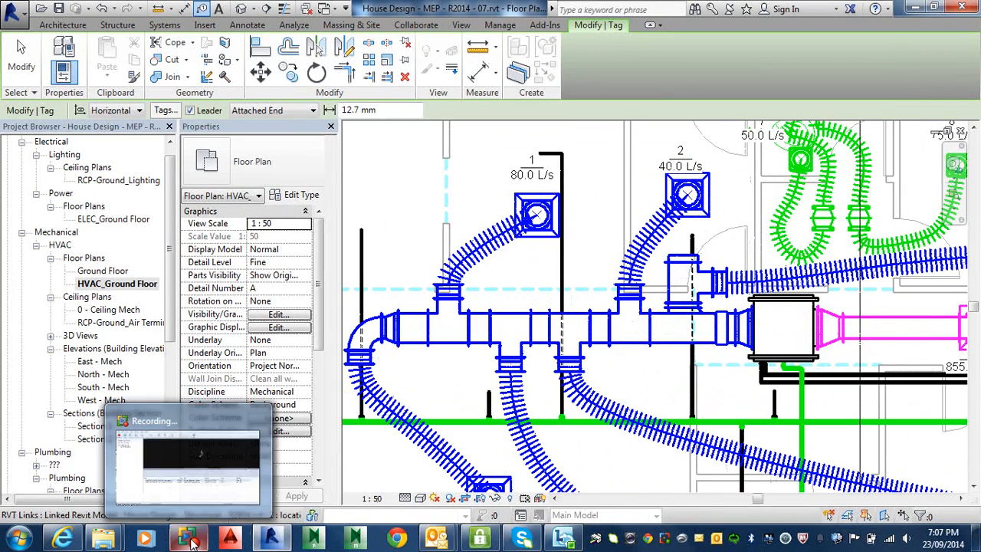
left_click(602, 322)
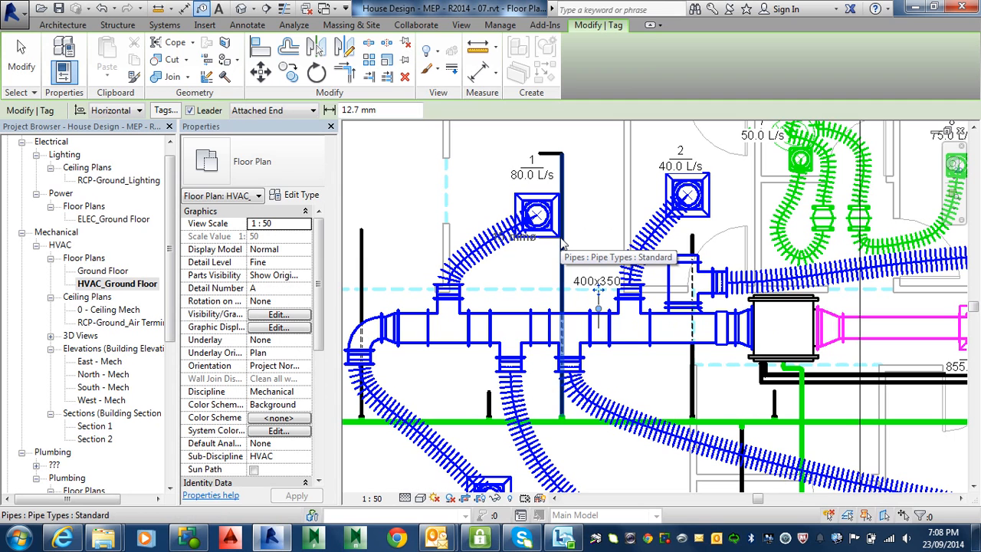
Try to tag the rectangular tee on the main duct without a leader, declining to load a duct fitting tag.
left_click(190, 110)
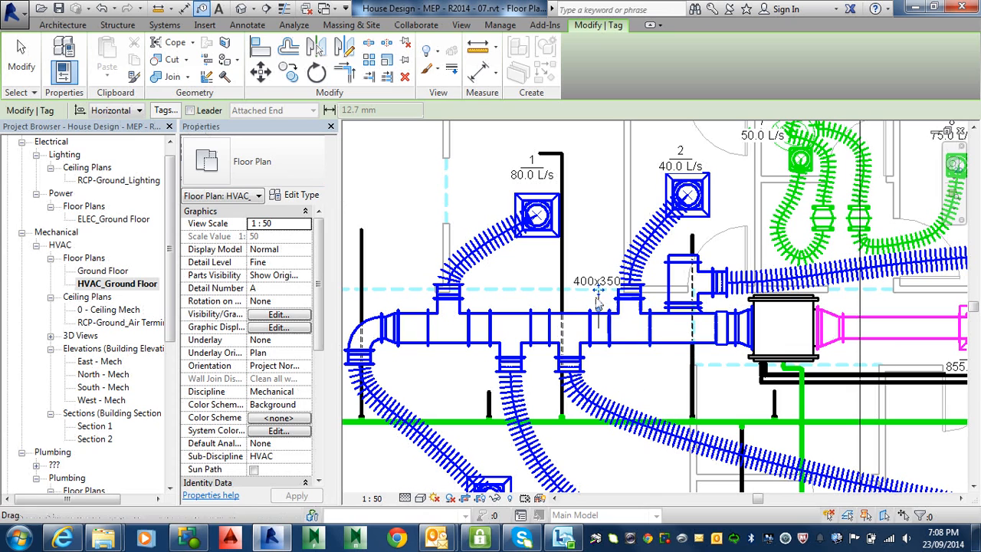
left_click(516, 329)
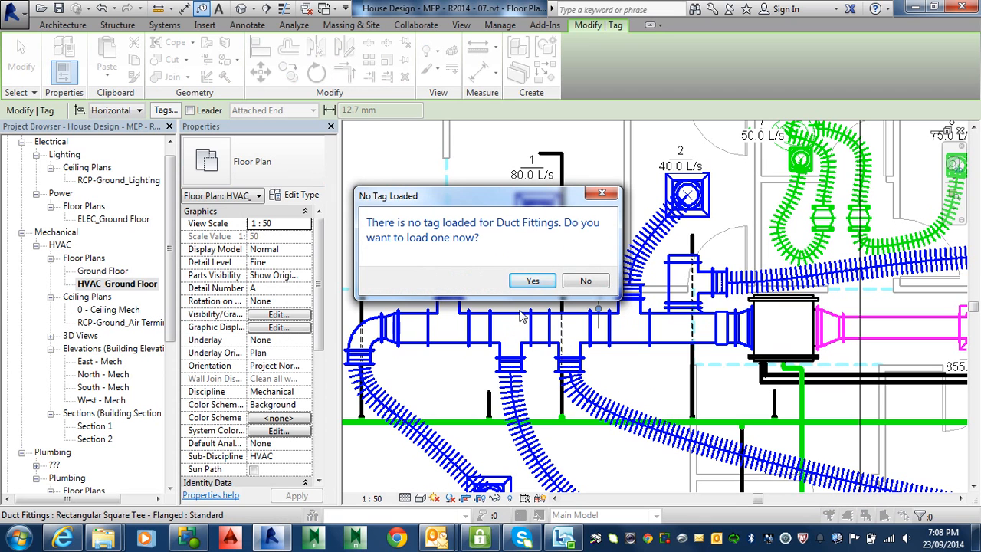
left_click(575, 282)
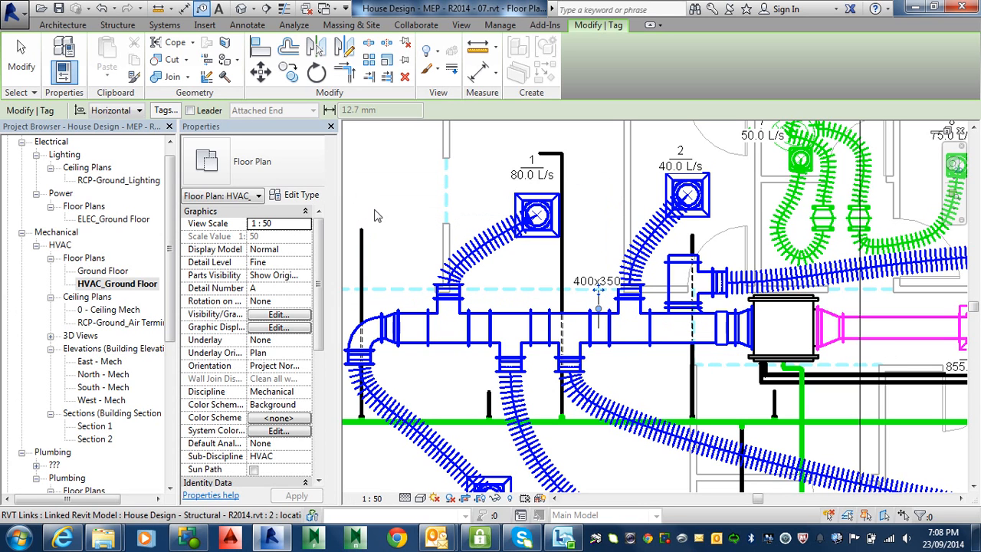
Leave the tagging command and remove the leader line from the 400x350 duct size tag.
left_click(23, 65)
key("Escape")
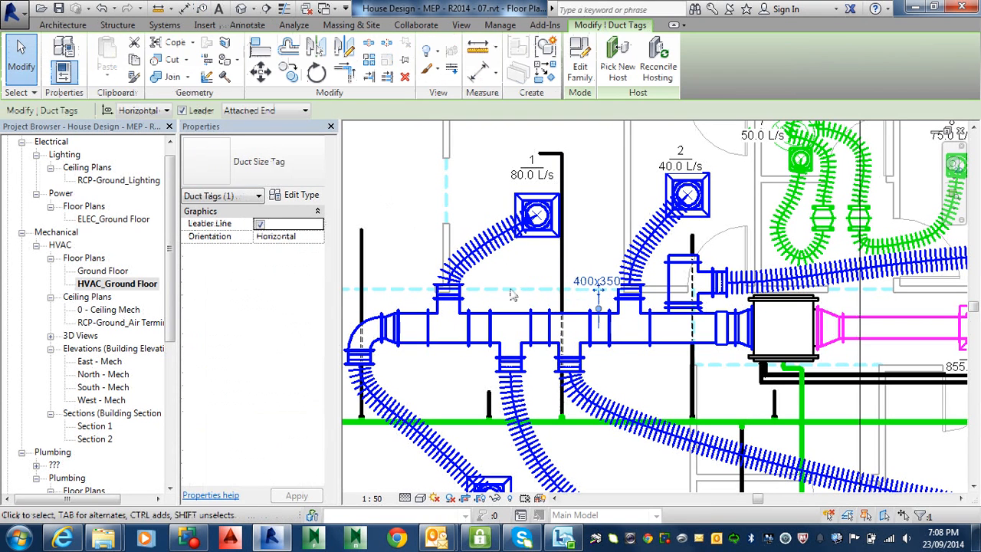
left_click(182, 111)
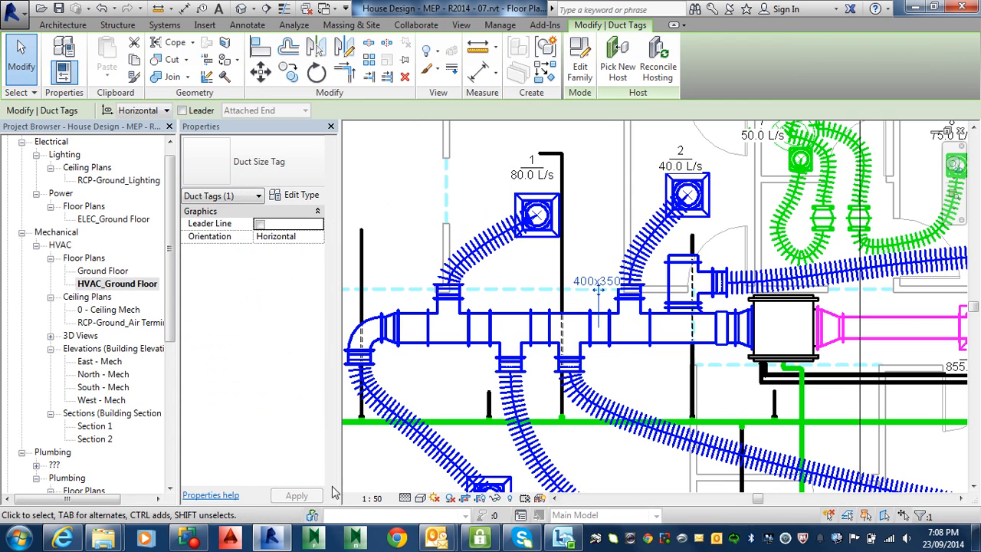
left_click(529, 277)
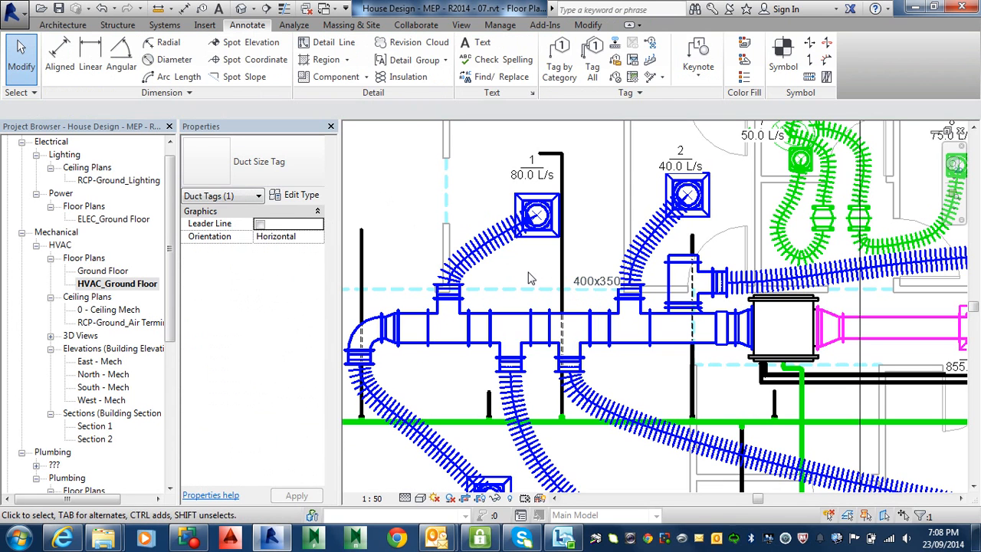
Move the 400x350 duct size tag along the main duct to just beside the branch leading to diffuser 1.
left_click(587, 289)
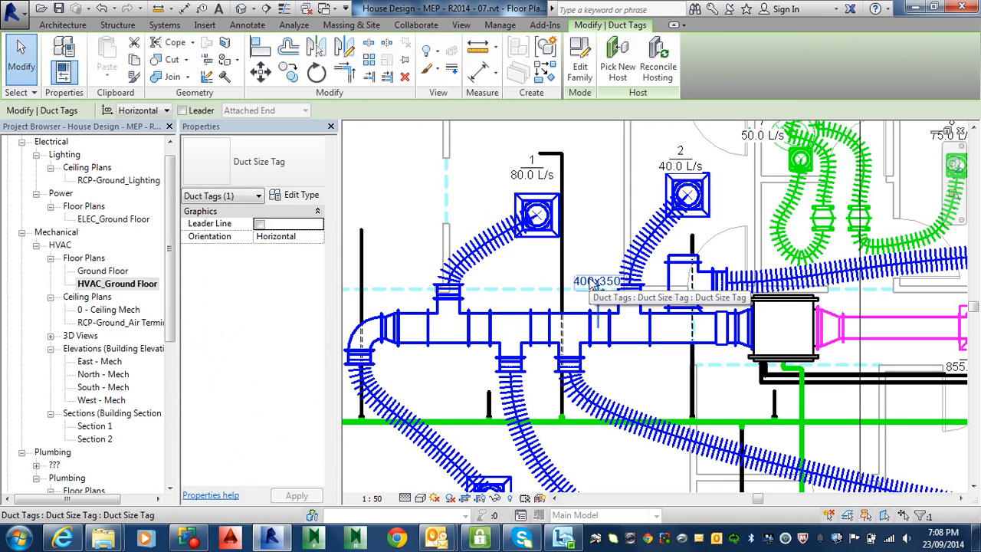
left_click_drag(587, 288, 485, 293)
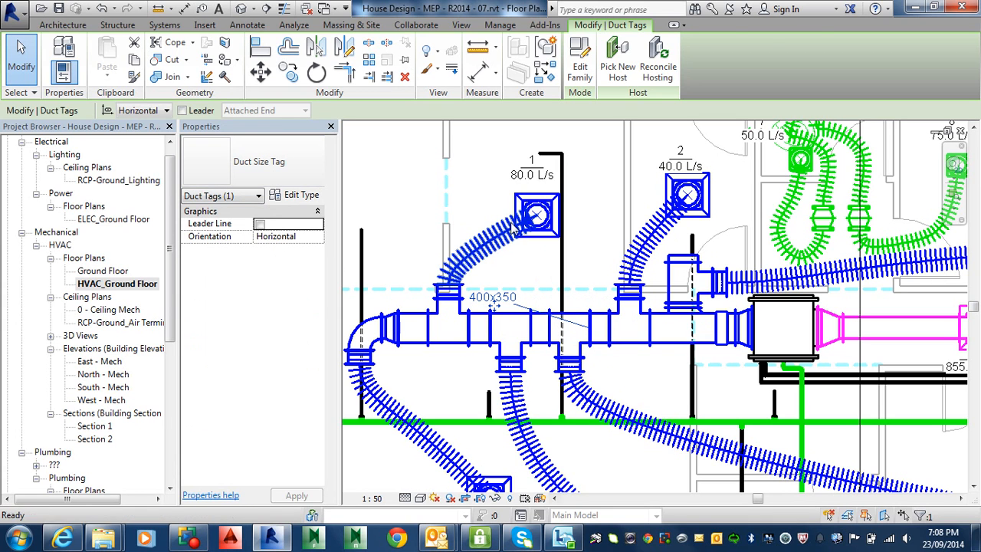
key("Escape")
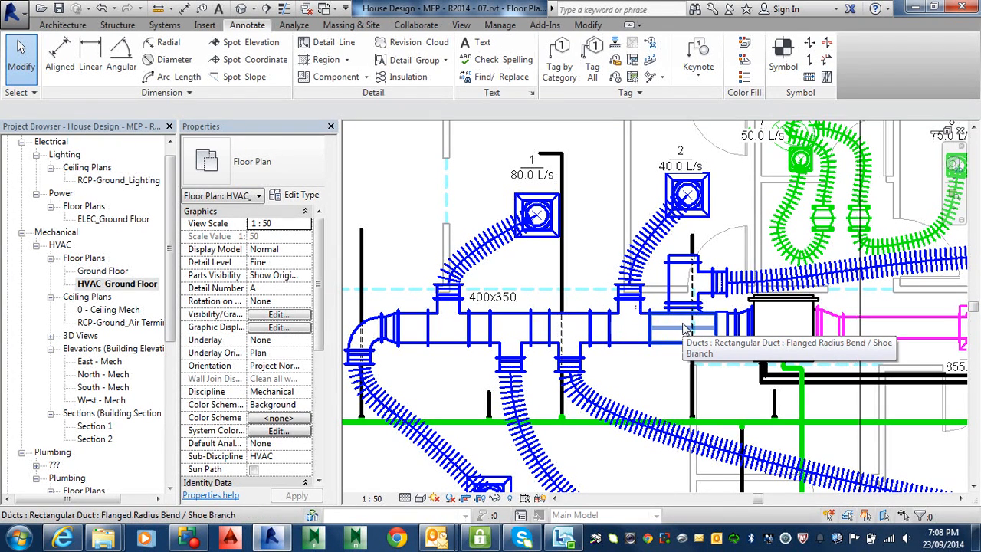
left_click(477, 297)
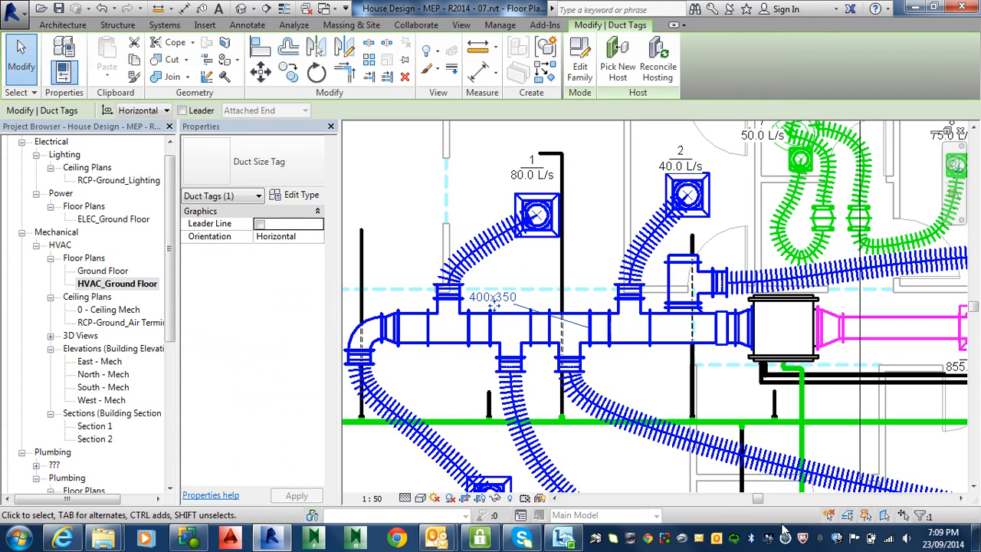
key("Escape")
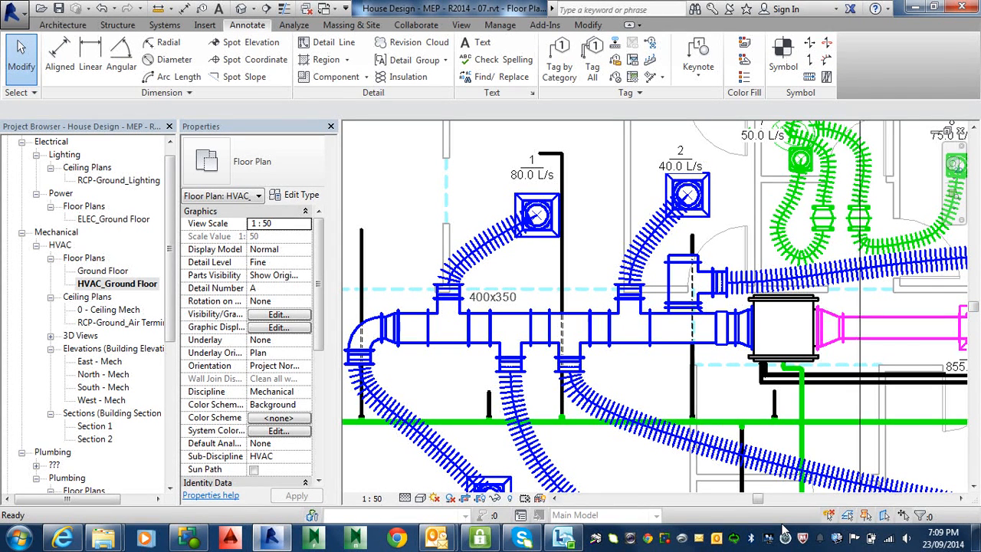
Set the Mark of supply diffuser 1 to SA-1 in capital letters and apply the change.
left_click(537, 214)
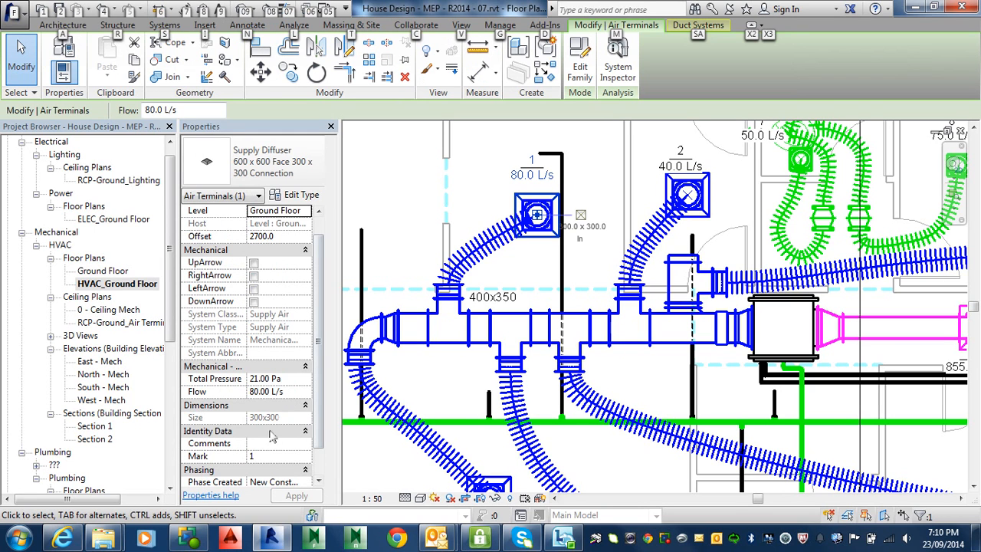
left_click(262, 456)
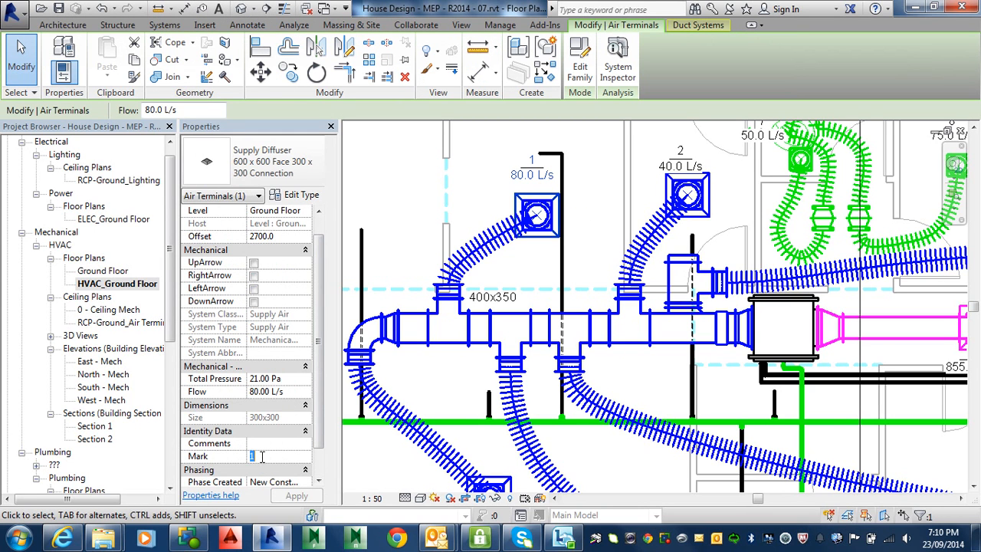
type("sa")
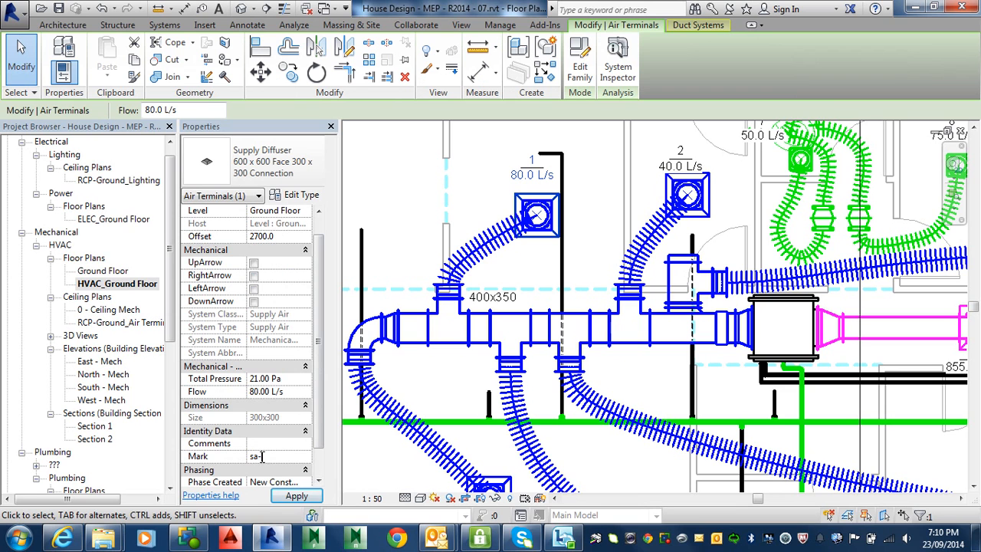
type("-1")
left_click_drag(259, 457, 246, 460)
key("Caps_Lock")
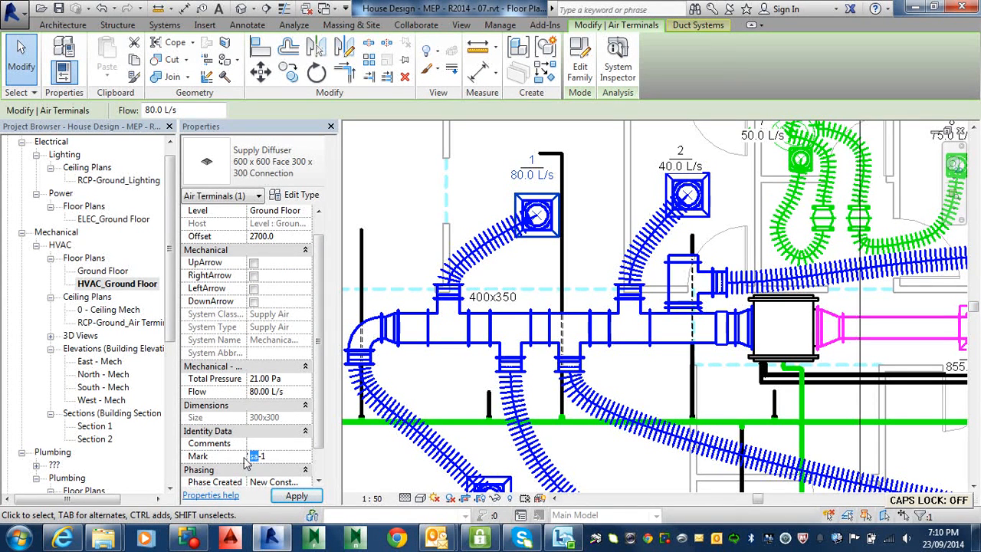
type("SA")
left_click(298, 497)
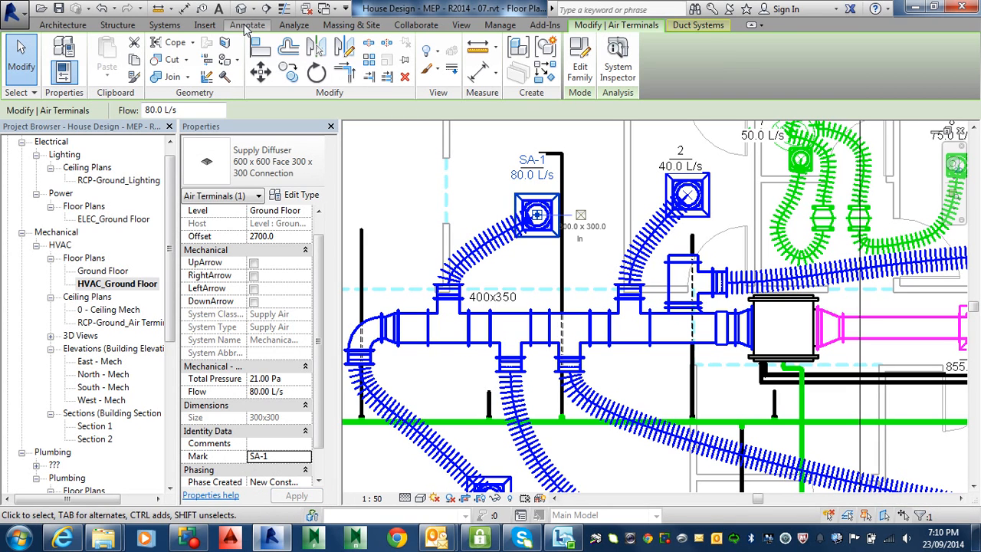
Undo the Mark change on the 80.0 L/s supply diffuser.
left_click(102, 9)
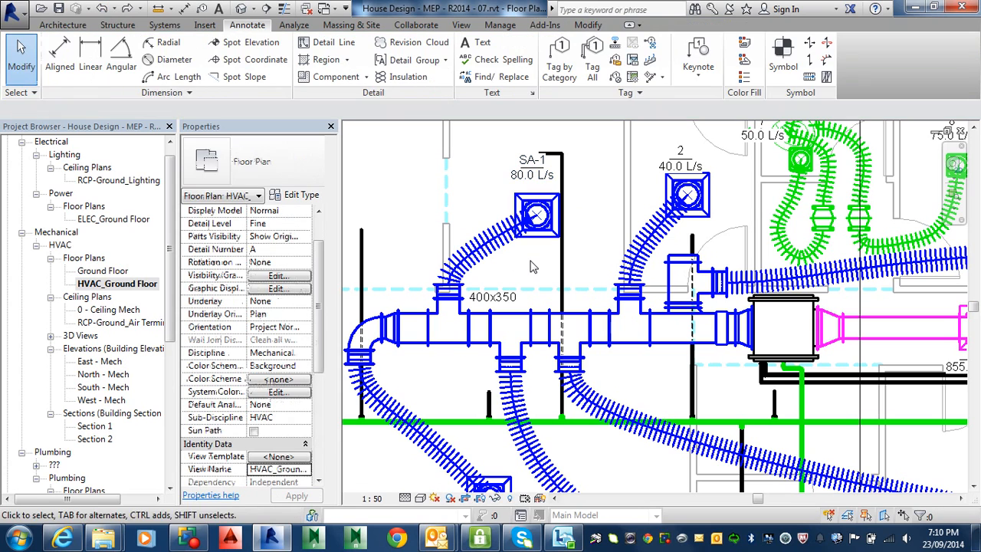
left_click(102, 8)
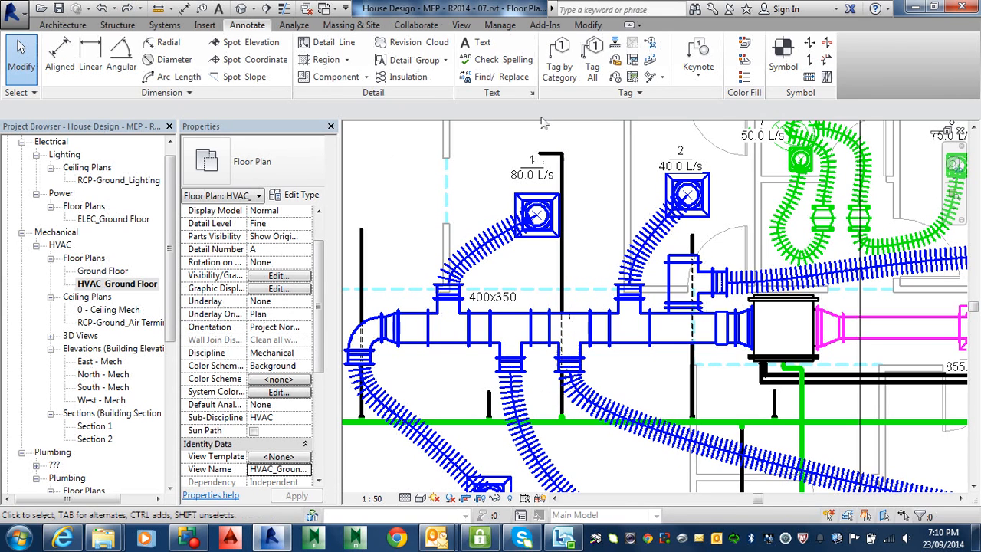
Tag the return duct between the mechanical unit and air terminal 9 by category, with a horizontal size tag and no leader.
left_click(561, 58)
middle_click_drag(847, 318, 563, 284)
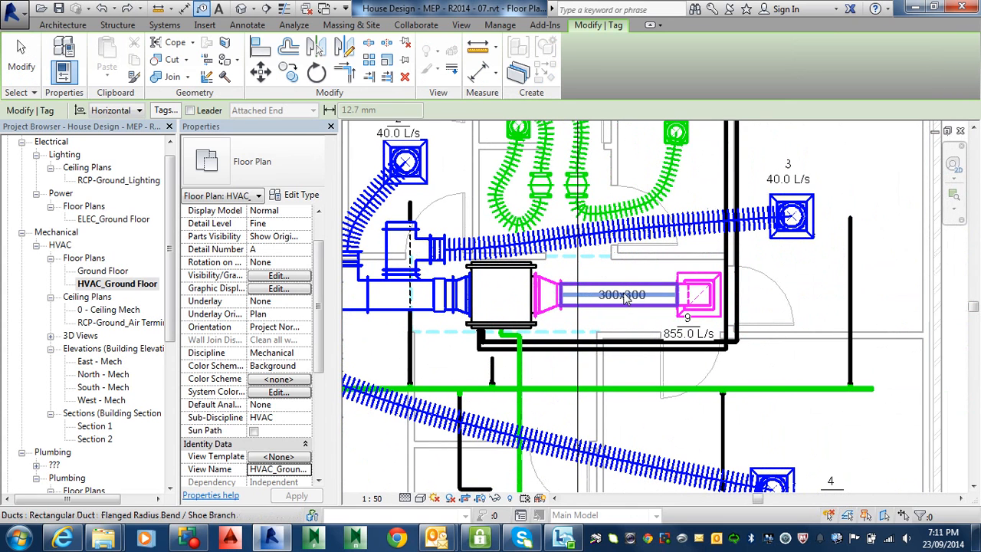
left_click(624, 298)
key("Escape")
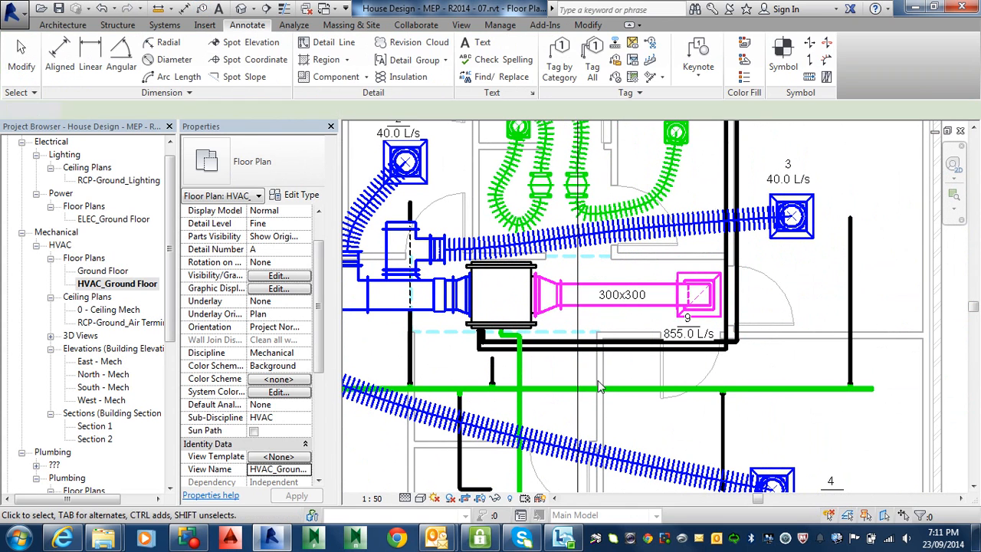